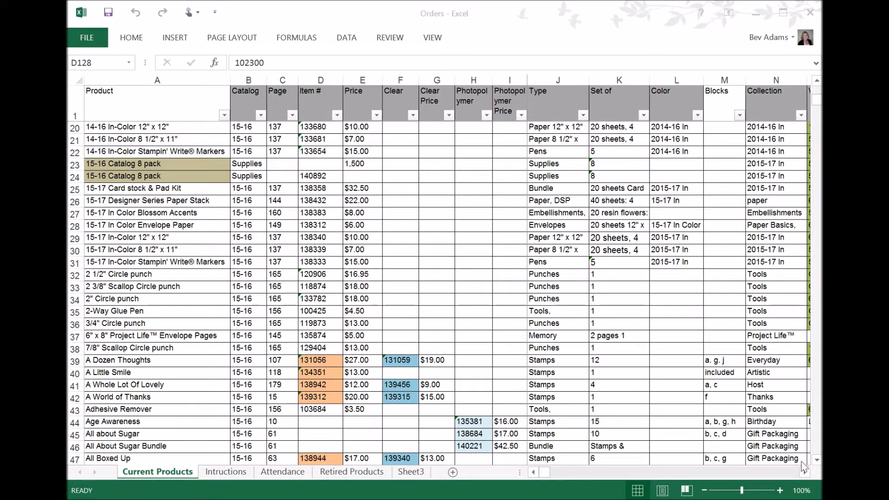
Scroll across the Current Products sheet to review the columns beyond Price
{"action": "left_click", "coordinate": [807, 475]}
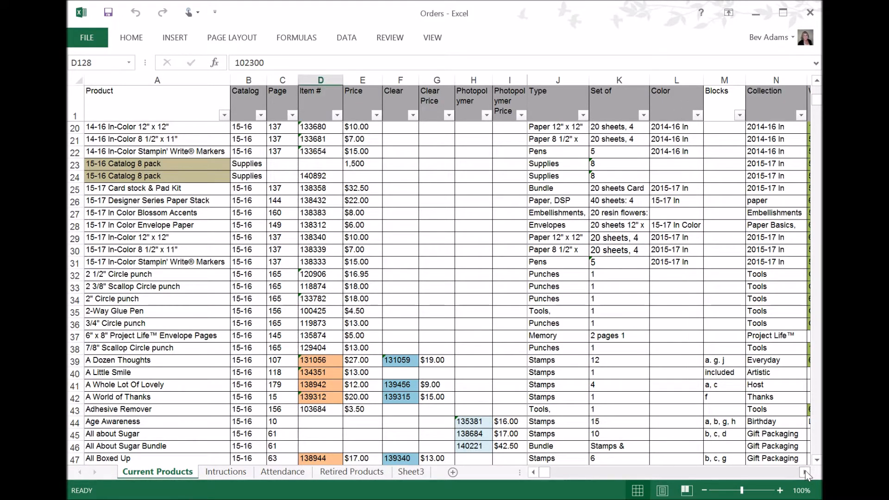
{"action": "left_click", "coordinate": [807, 475]}
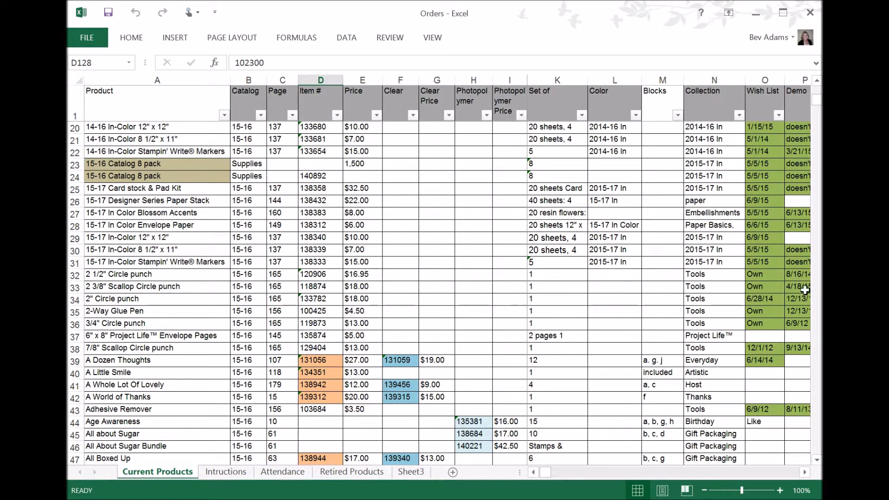
{"action": "left_click", "coordinate": [805, 472]}
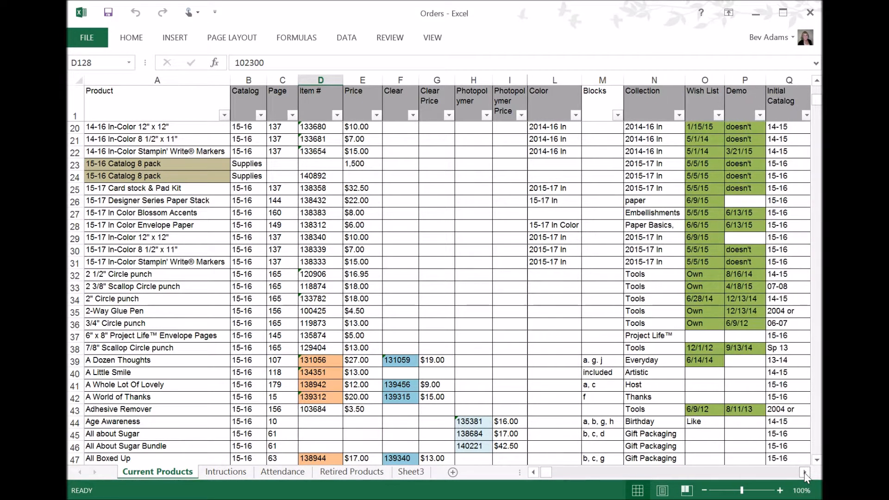
{"action": "left_click", "coordinate": [805, 472]}
{"action": "left_click", "coordinate": [804, 472]}
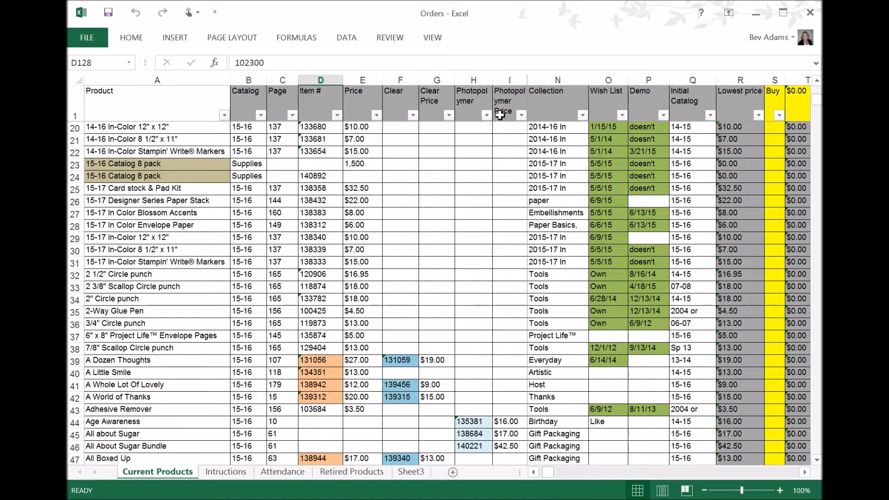
{"action": "left_click", "coordinate": [804, 472]}
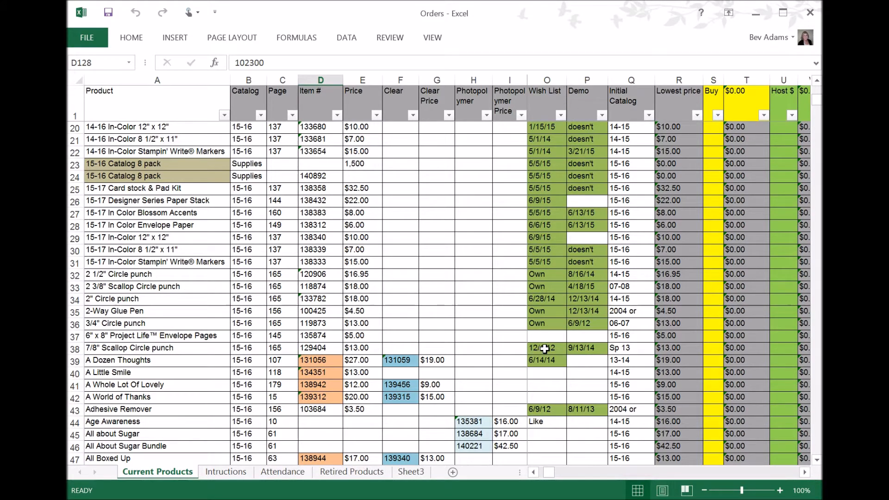
Scroll up and down through the product rows to review the catalog entries
{"action": "scroll", "coordinate": [550, 345], "scroll_direction": "down", "scroll_amount": 1}
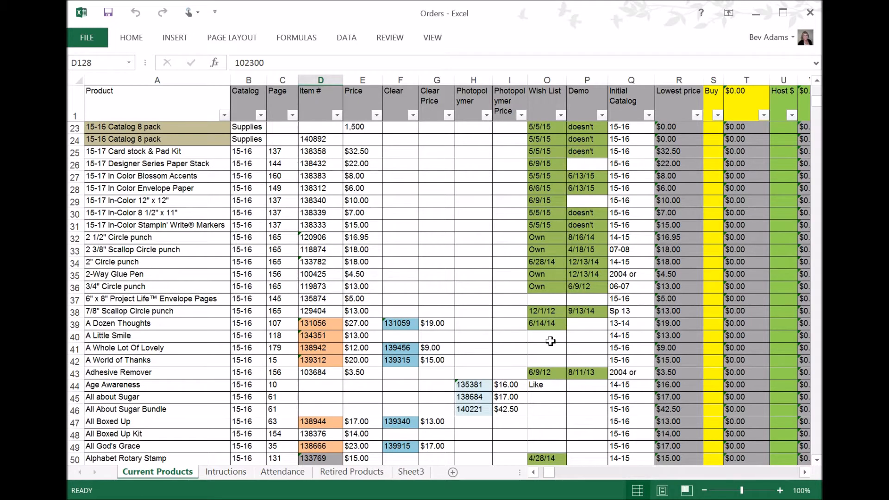
{"action": "scroll", "coordinate": [546, 285], "scroll_direction": "up", "scroll_amount": 4}
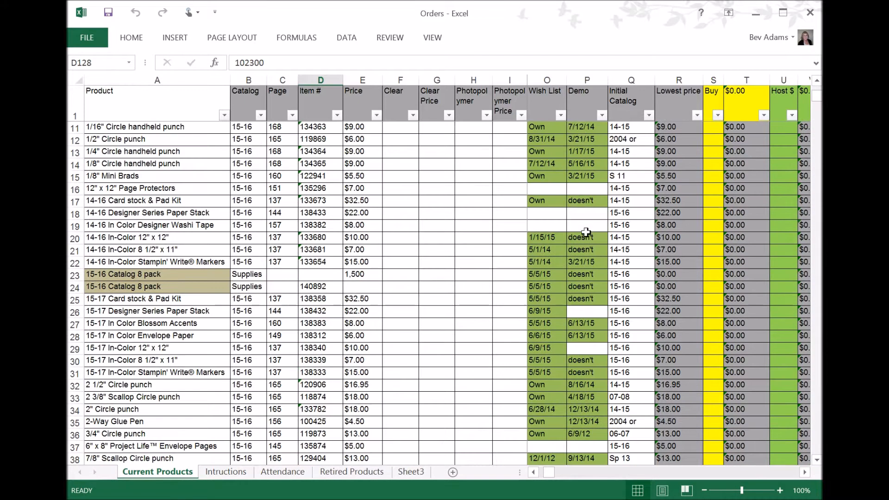
{"action": "scroll", "coordinate": [585, 269], "scroll_direction": "down", "scroll_amount": 1}
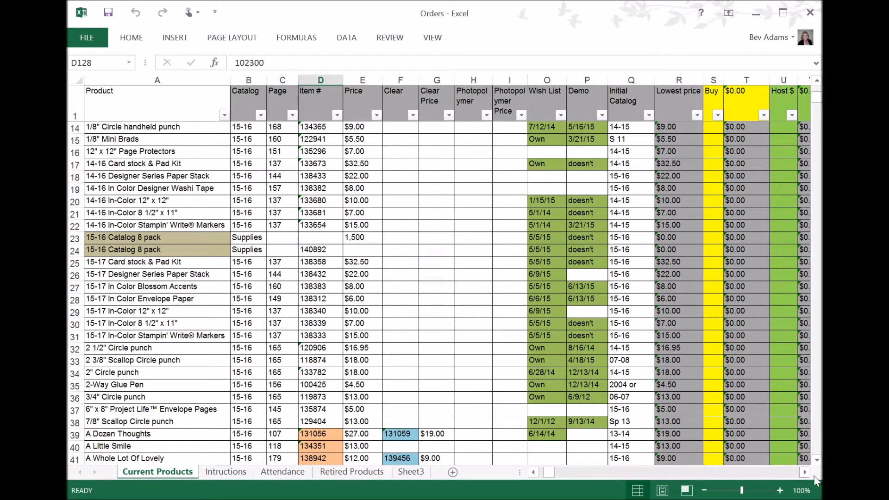
{"action": "scroll", "coordinate": [630, 208], "scroll_direction": "down", "scroll_amount": 1}
{"action": "scroll", "coordinate": [629, 209], "scroll_direction": "down", "scroll_amount": 3}
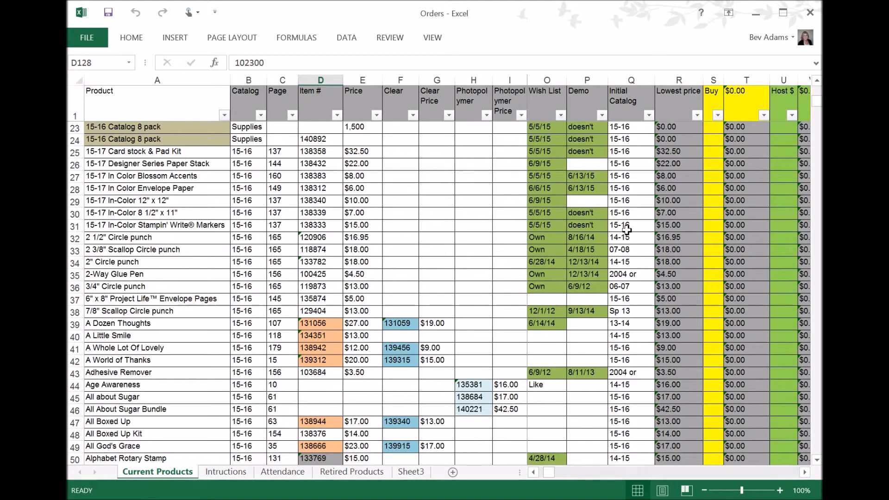
{"action": "scroll", "coordinate": [624, 216], "scroll_direction": "down", "scroll_amount": 1}
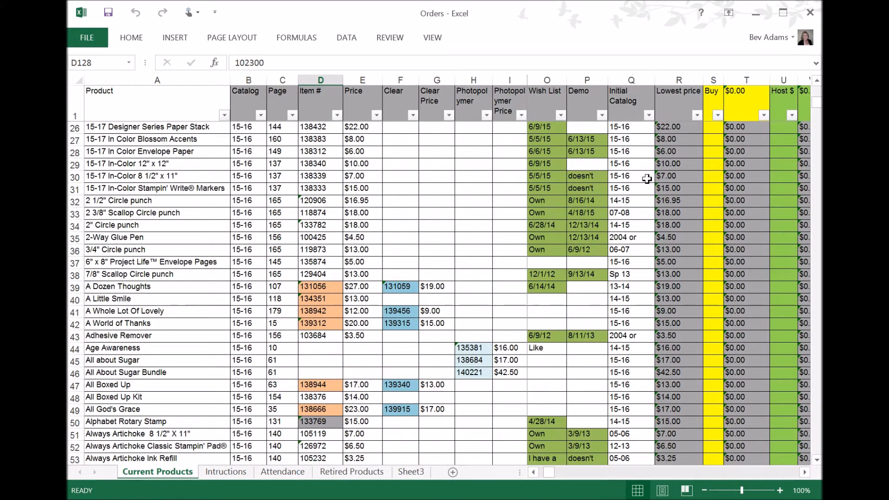
{"action": "scroll", "coordinate": [625, 310], "scroll_direction": "down", "scroll_amount": 4}
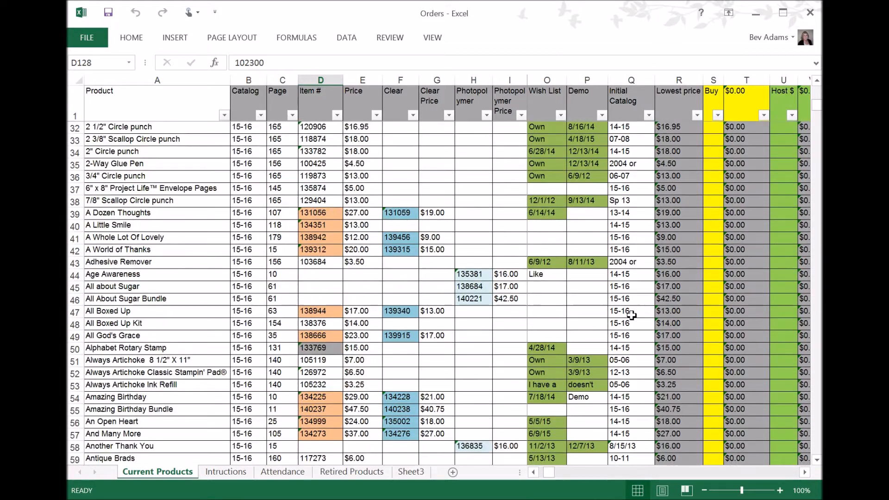
{"action": "scroll", "coordinate": [631, 315], "scroll_direction": "down", "scroll_amount": 5}
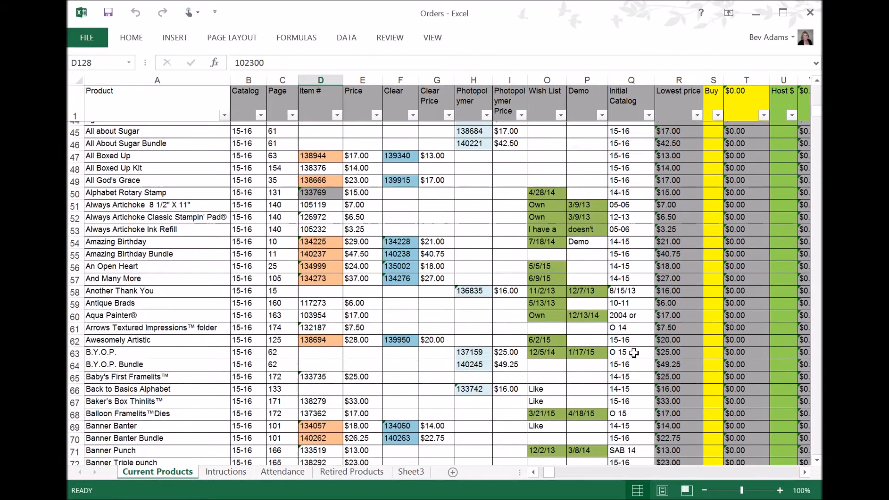
{"action": "scroll", "coordinate": [633, 353], "scroll_direction": "down", "scroll_amount": 4}
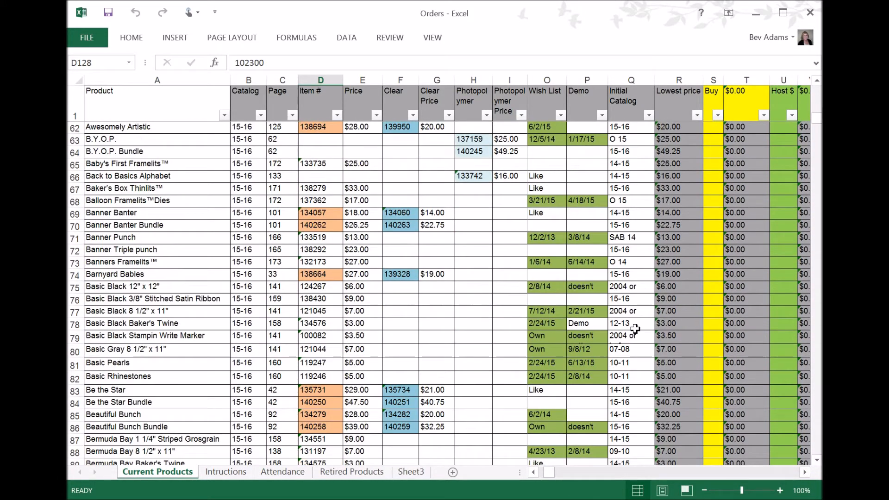
{"action": "scroll", "coordinate": [633, 312], "scroll_direction": "down", "scroll_amount": 1}
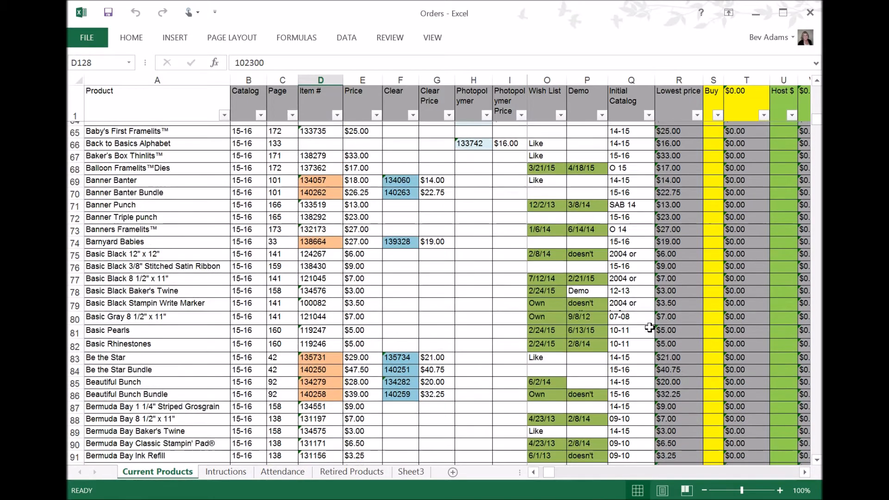
{"action": "scroll", "coordinate": [621, 254], "scroll_direction": "up", "scroll_amount": 5}
{"action": "scroll", "coordinate": [625, 218], "scroll_direction": "up", "scroll_amount": 13}
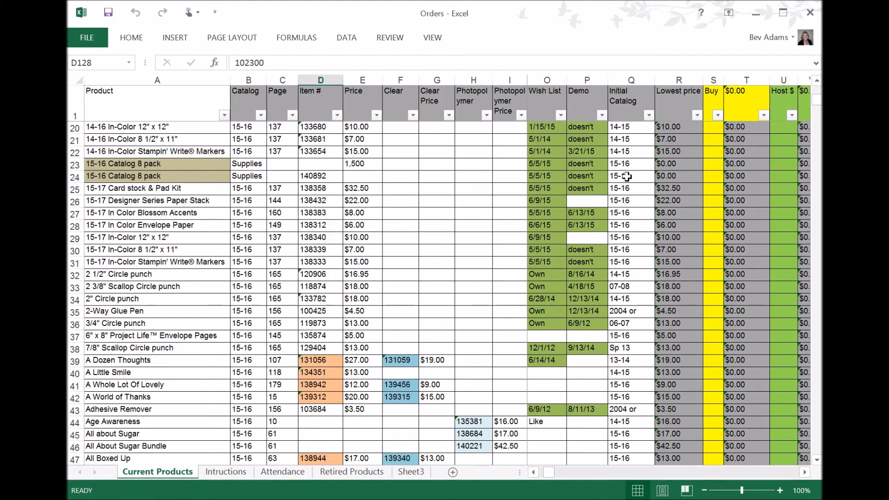
{"action": "scroll", "coordinate": [627, 178], "scroll_direction": "up", "scroll_amount": 4}
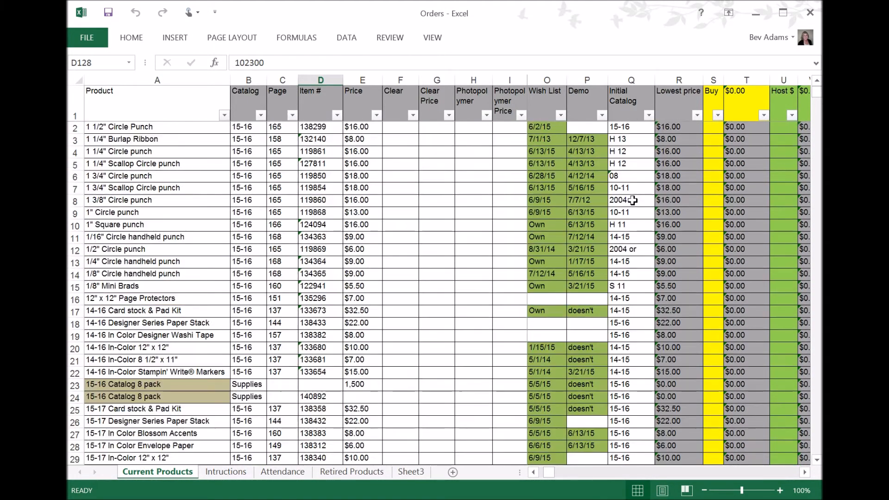
Inspect the Initial Catalog entries and the Lowest price formula for the 1" Square punch row
{"action": "left_click", "coordinate": [620, 250]}
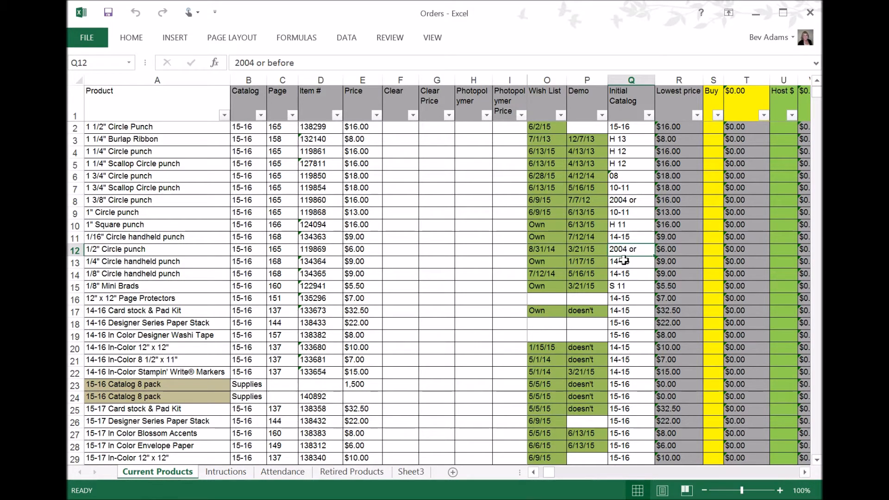
{"action": "left_click", "coordinate": [630, 200]}
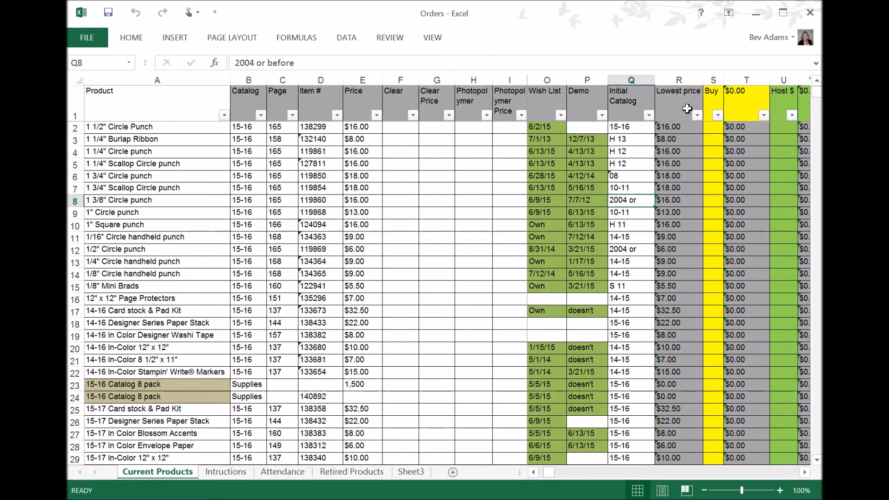
{"action": "left_click", "coordinate": [804, 472]}
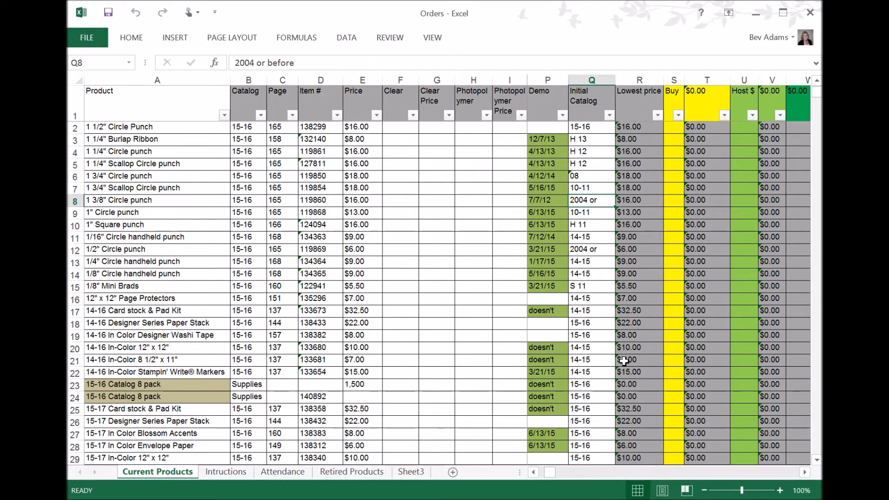
{"action": "scroll", "coordinate": [633, 305], "scroll_direction": "down", "scroll_amount": 2}
{"action": "scroll", "coordinate": [671, 296], "scroll_direction": "up", "scroll_amount": 2}
{"action": "left_click", "coordinate": [639, 225]}
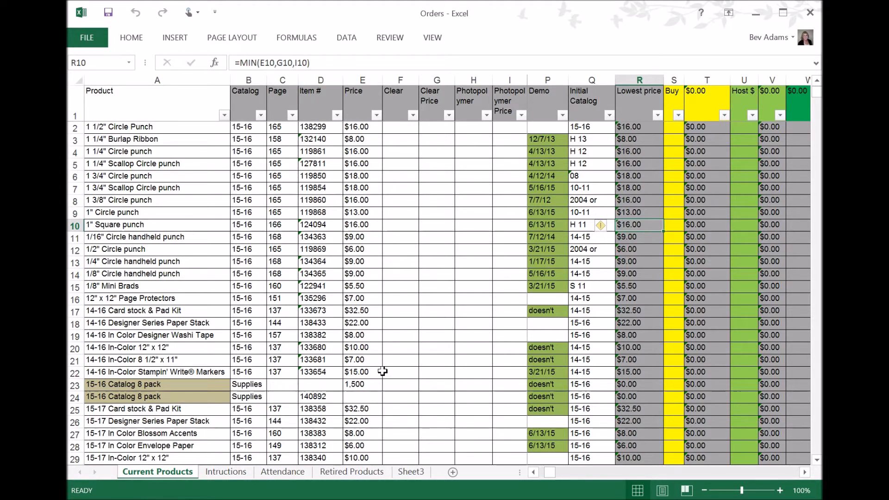
Compare the Price cell and the Lowest price formula for the 1/2" Circle punch row
{"action": "scroll", "coordinate": [231, 244], "scroll_direction": "down", "scroll_amount": 2}
{"action": "scroll", "coordinate": [296, 191], "scroll_direction": "up", "scroll_amount": 2}
{"action": "scroll", "coordinate": [634, 222], "scroll_direction": "down", "scroll_amount": 1}
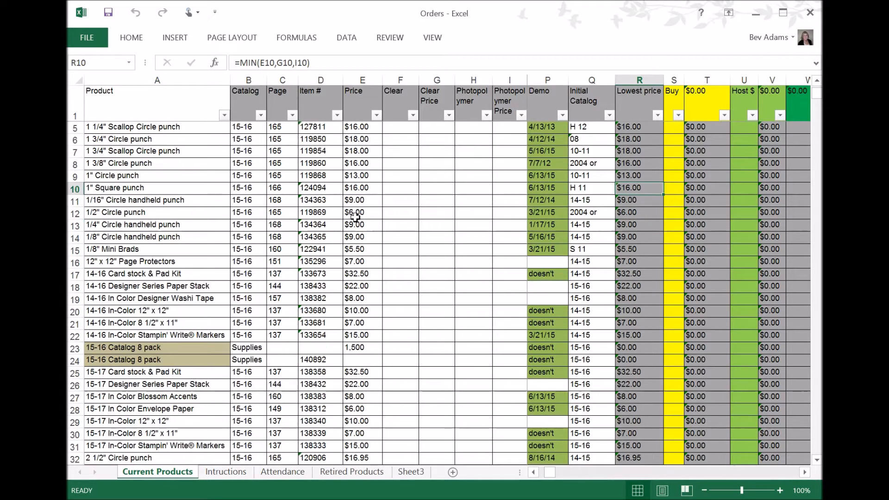
{"action": "left_click", "coordinate": [359, 213]}
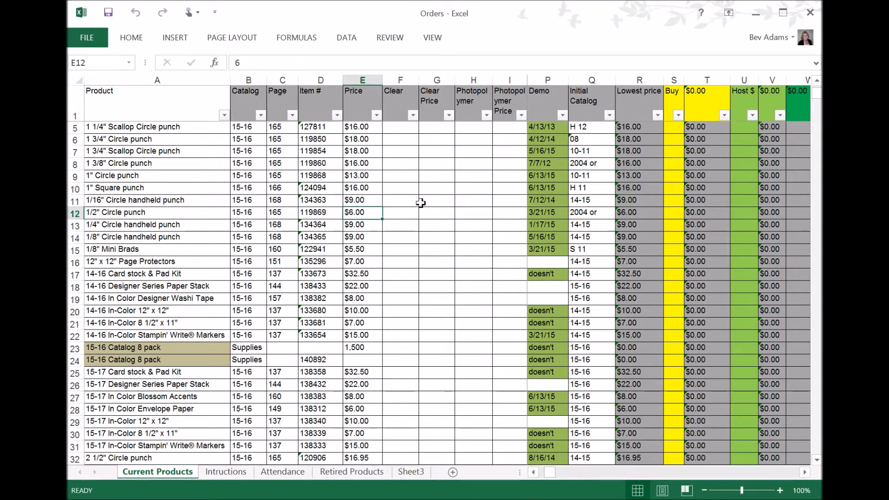
{"action": "left_click", "coordinate": [642, 215]}
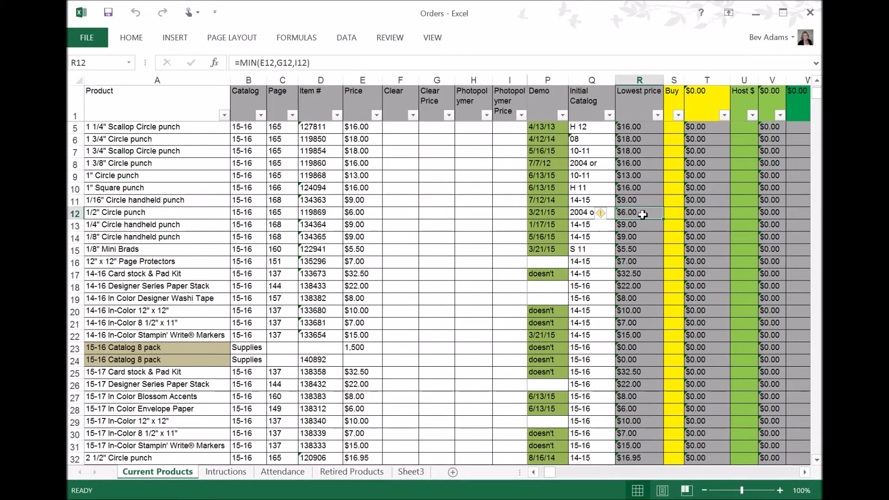
Examine the item number, clearance and photopolymer price cells against the Lowest price formulas for A Dozen Thoughts and Age Awareness
{"action": "scroll", "coordinate": [315, 310], "scroll_direction": "down", "scroll_amount": 9}
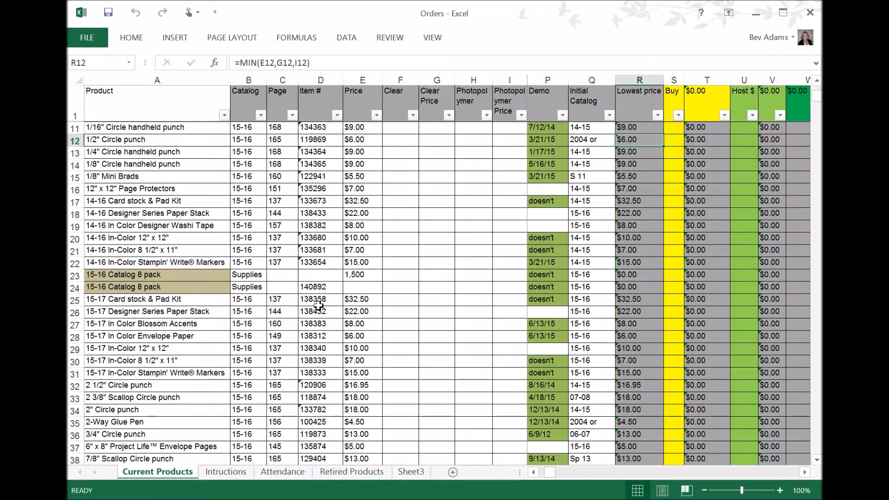
{"action": "scroll", "coordinate": [315, 309], "scroll_direction": "down", "scroll_amount": 1}
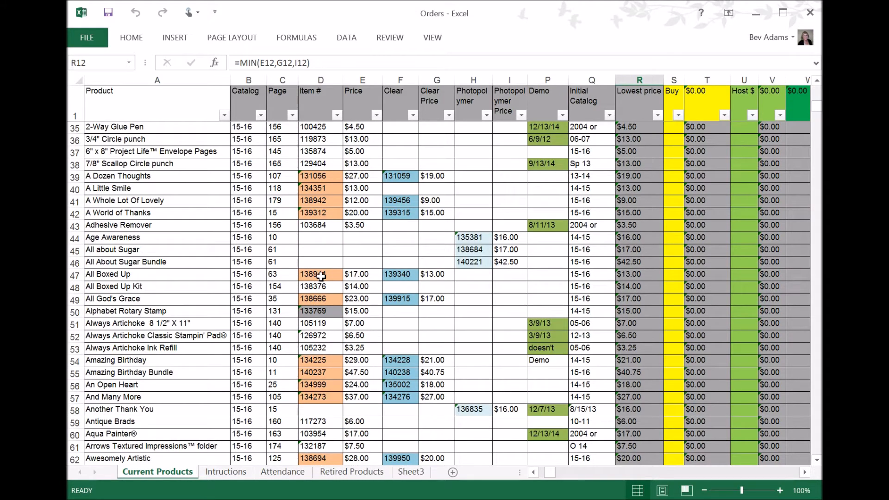
{"action": "left_click", "coordinate": [321, 176]}
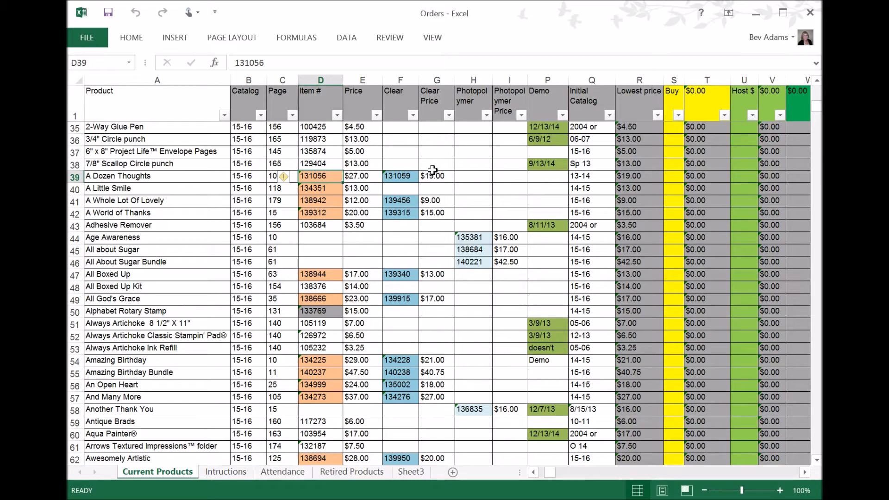
{"action": "left_click", "coordinate": [432, 177]}
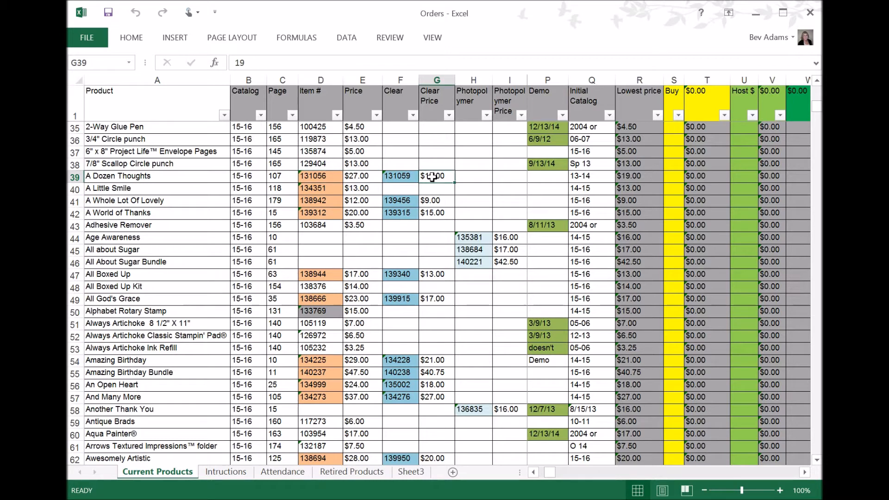
{"action": "left_click", "coordinate": [511, 176]}
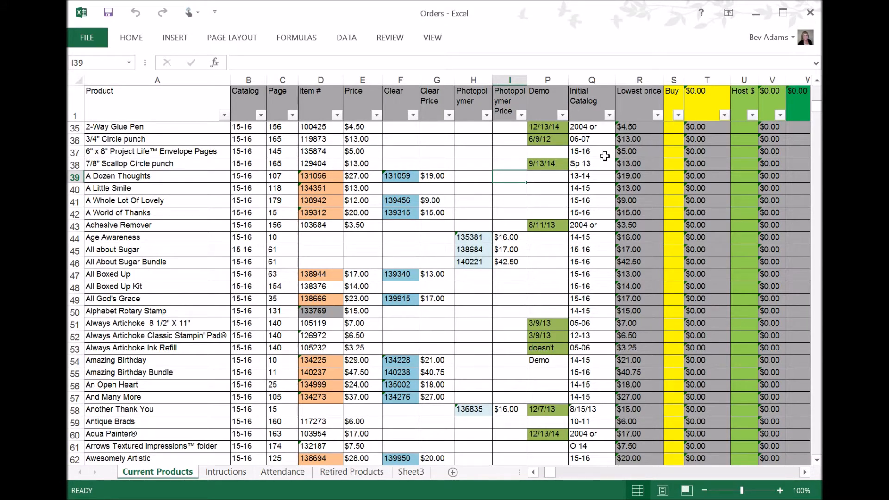
{"action": "left_click", "coordinate": [624, 175]}
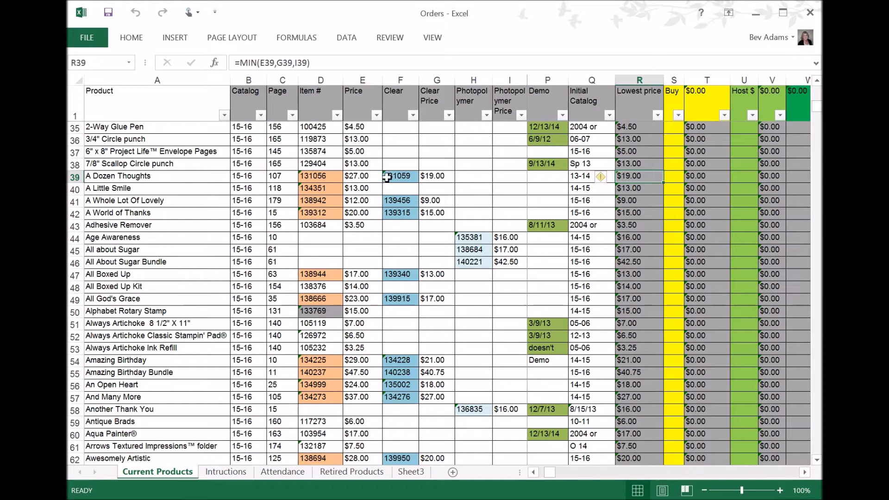
{"action": "left_click", "coordinate": [432, 179]}
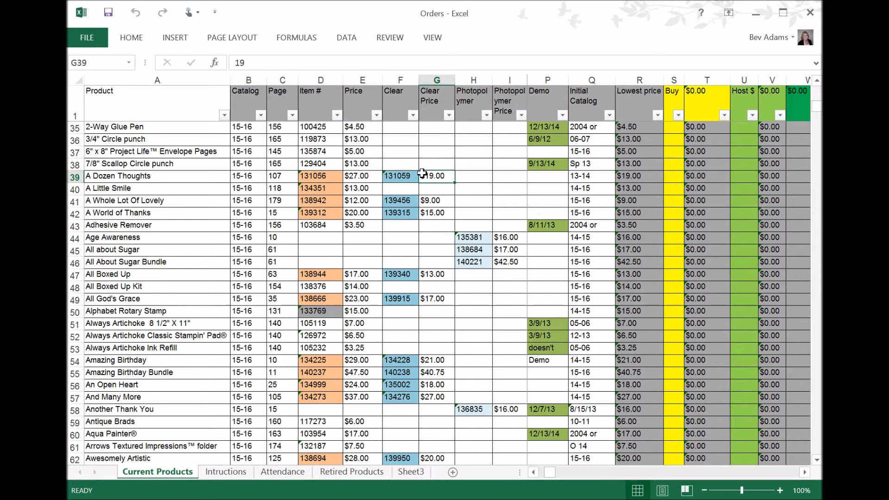
{"action": "left_click", "coordinate": [484, 237]}
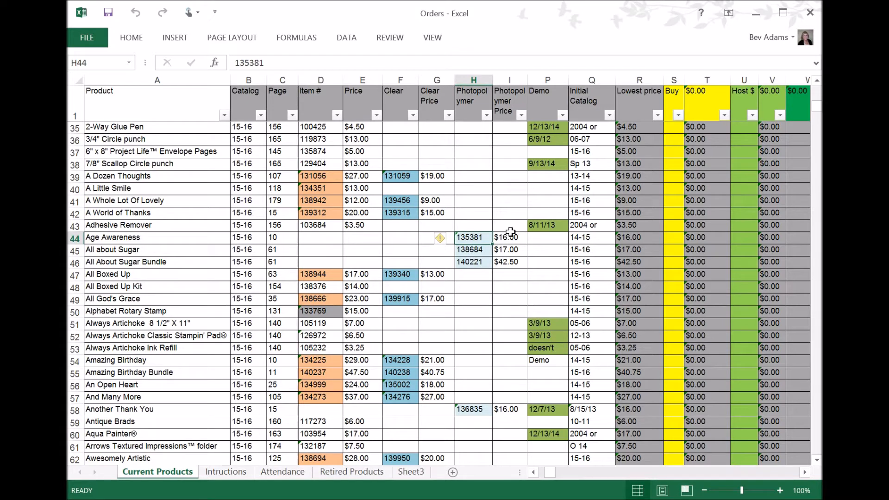
{"action": "left_click", "coordinate": [628, 237]}
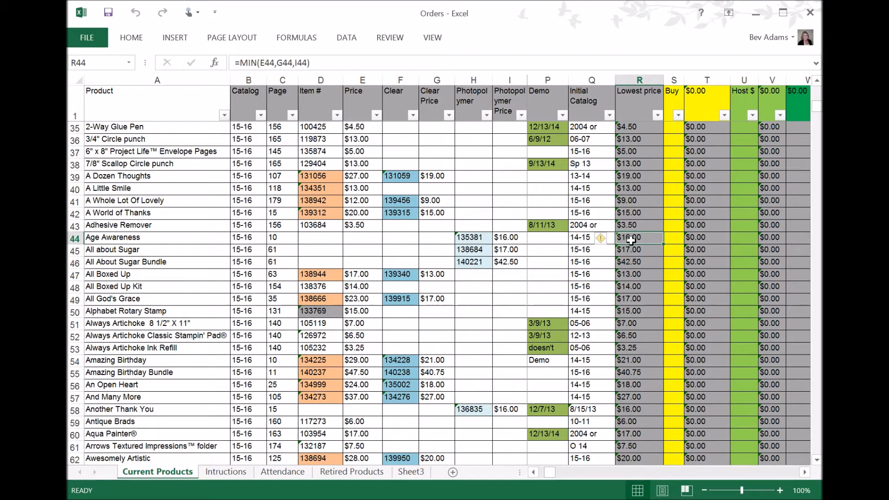
Scroll down through the product list to review the Lowest price column
{"action": "scroll", "coordinate": [651, 258], "scroll_direction": "down", "scroll_amount": 2}
{"action": "scroll", "coordinate": [648, 261], "scroll_direction": "up", "scroll_amount": 3}
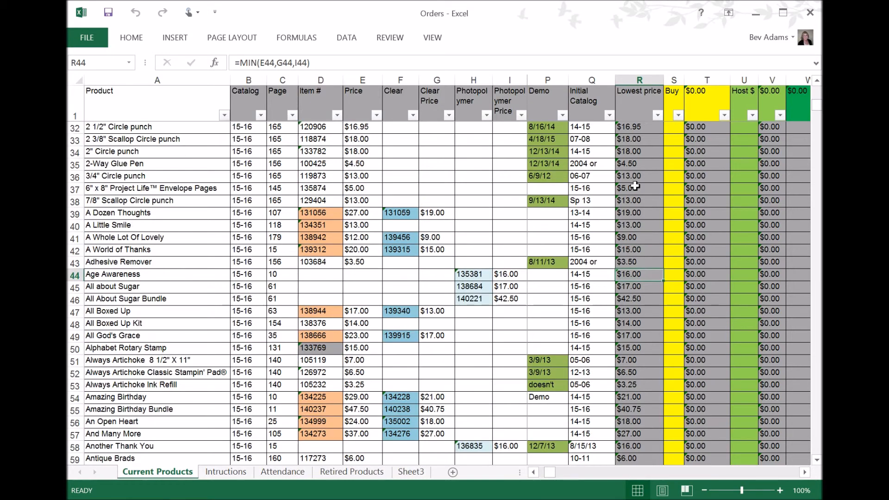
{"action": "scroll", "coordinate": [631, 320], "scroll_direction": "down", "scroll_amount": 4}
{"action": "scroll", "coordinate": [630, 322], "scroll_direction": "down", "scroll_amount": 5}
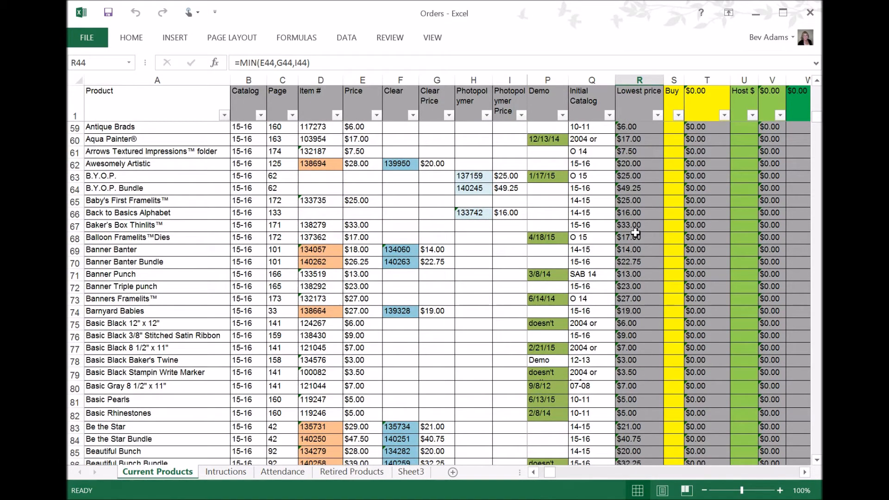
{"action": "scroll", "coordinate": [635, 232], "scroll_direction": "down", "scroll_amount": 6}
{"action": "scroll", "coordinate": [624, 209], "scroll_direction": "up", "scroll_amount": 6}
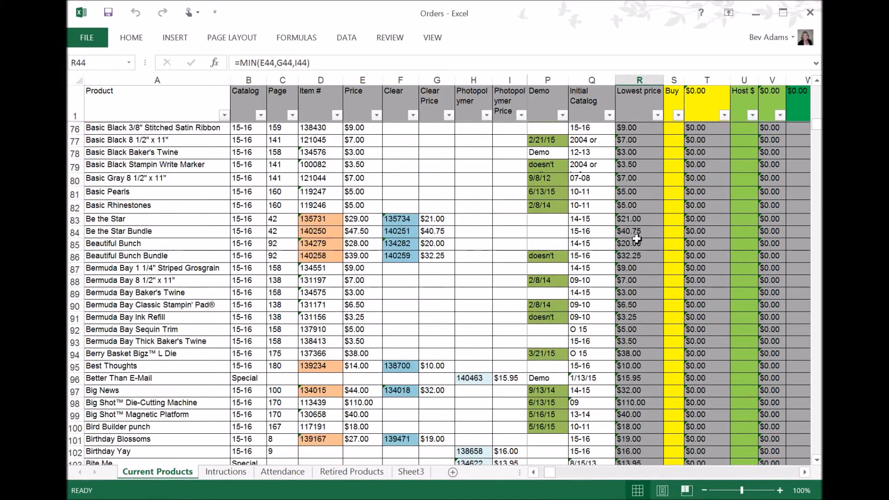
Enter a Buy quantity of 1 for the Blender Pens row
{"action": "scroll", "coordinate": [622, 202], "scroll_direction": "up", "scroll_amount": 5}
{"action": "scroll", "coordinate": [634, 222], "scroll_direction": "down", "scroll_amount": 4}
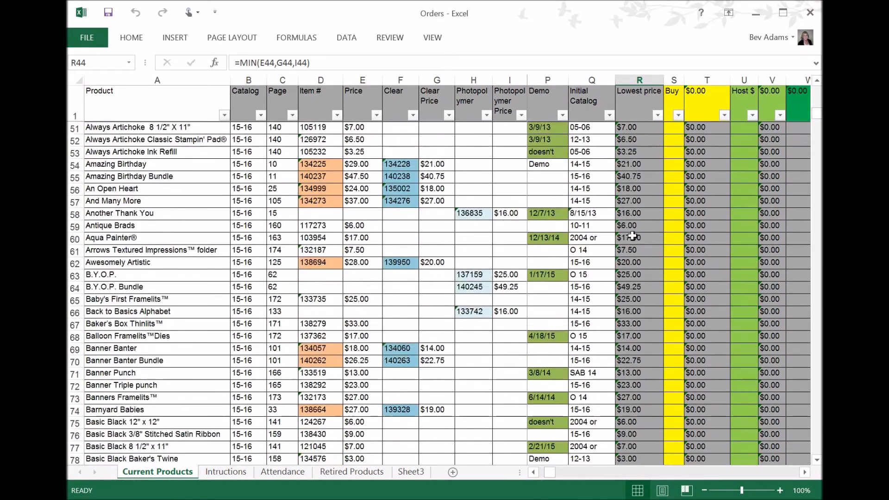
{"action": "scroll", "coordinate": [633, 240], "scroll_direction": "down", "scroll_amount": 20}
{"action": "scroll", "coordinate": [641, 217], "scroll_direction": "up", "scroll_amount": 8}
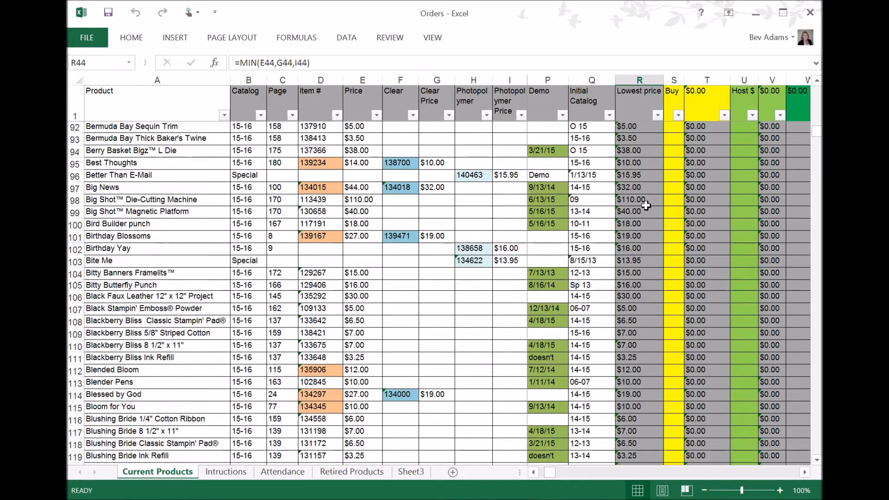
{"action": "scroll", "coordinate": [642, 213], "scroll_direction": "up", "scroll_amount": 2}
{"action": "scroll", "coordinate": [646, 217], "scroll_direction": "down", "scroll_amount": 4}
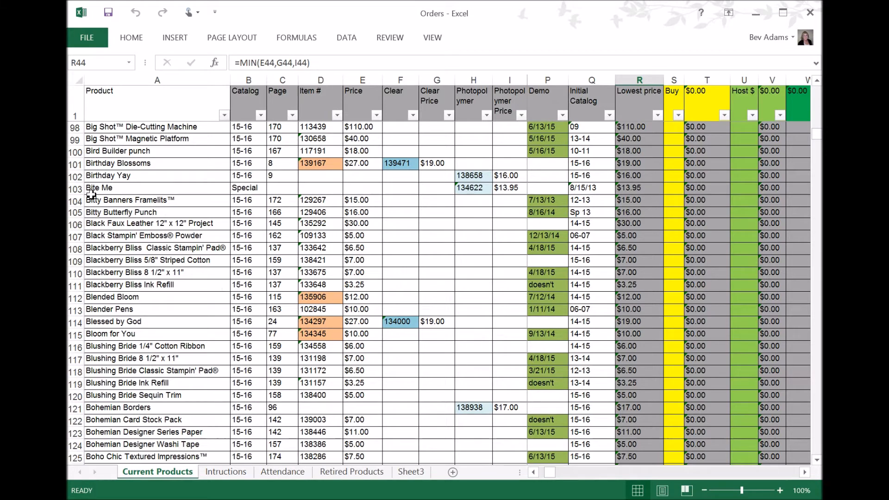
{"action": "left_click", "coordinate": [74, 311]}
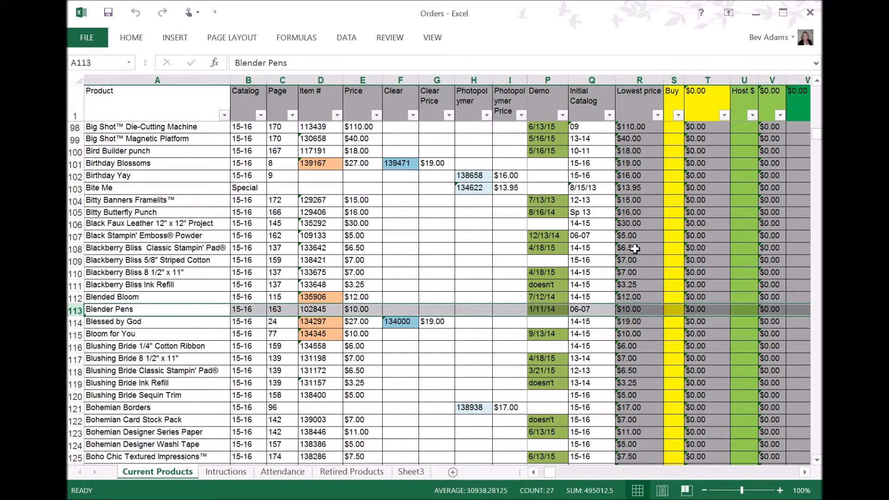
{"action": "left_click", "coordinate": [673, 310]}
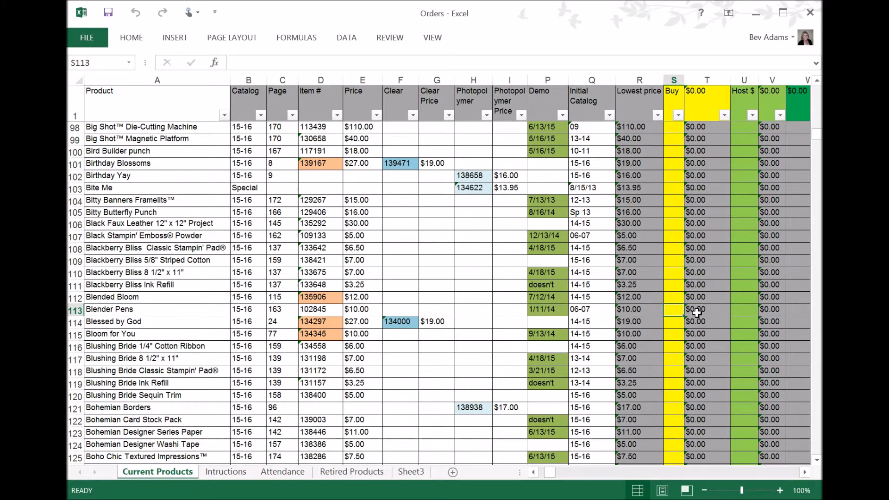
{"action": "type", "text": "1"}
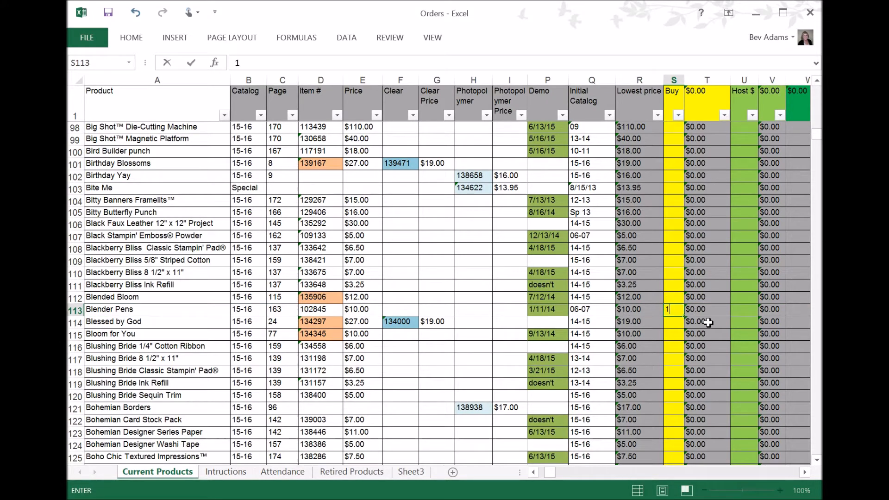
{"action": "left_click", "coordinate": [678, 338]}
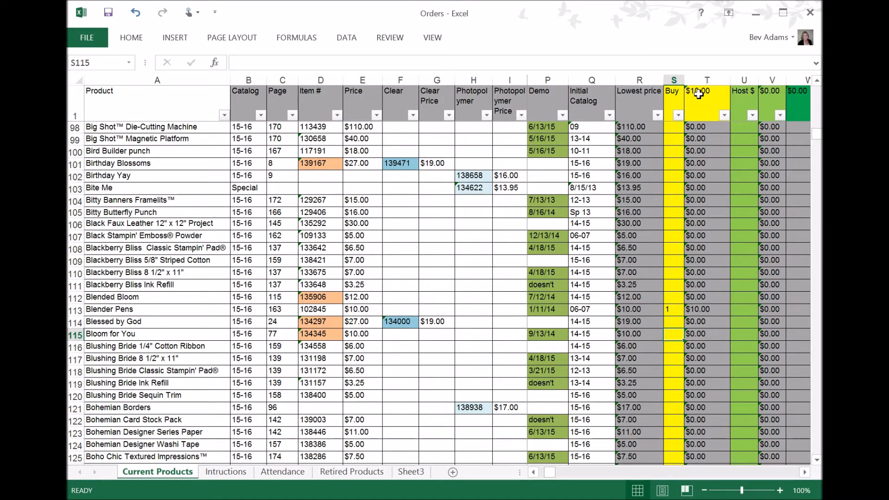
Inspect the Buy total and the Lowest price and extended-cost formulas for the Blackberry Bliss to Blushing Bride rows
{"action": "left_click", "coordinate": [698, 94]}
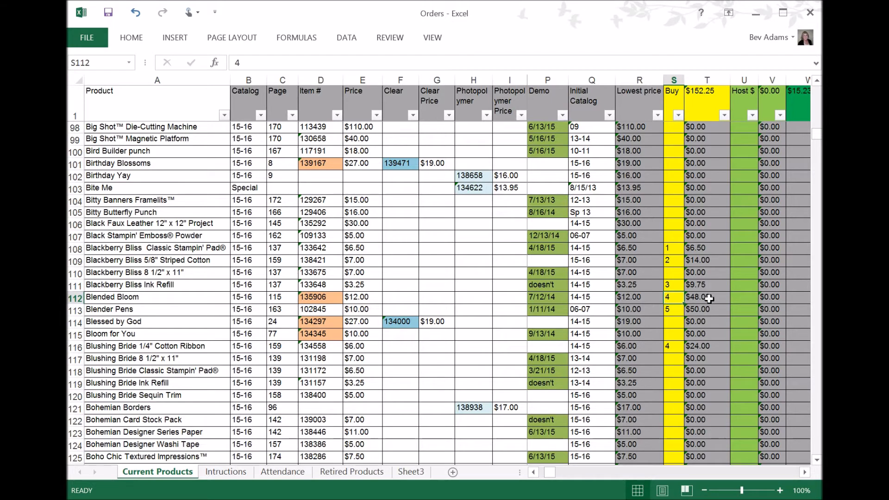
{"action": "left_click", "coordinate": [638, 299]}
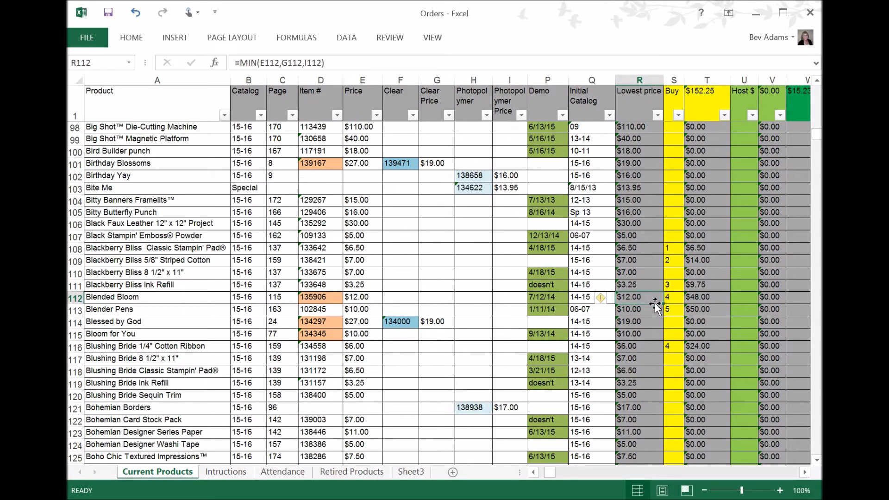
{"action": "left_click", "coordinate": [700, 296]}
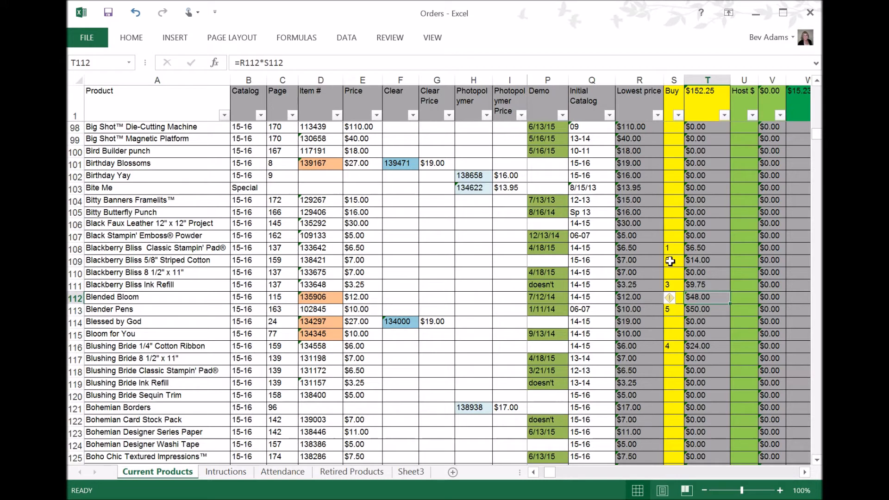
{"action": "scroll", "coordinate": [671, 264], "scroll_direction": "up", "scroll_amount": 2}
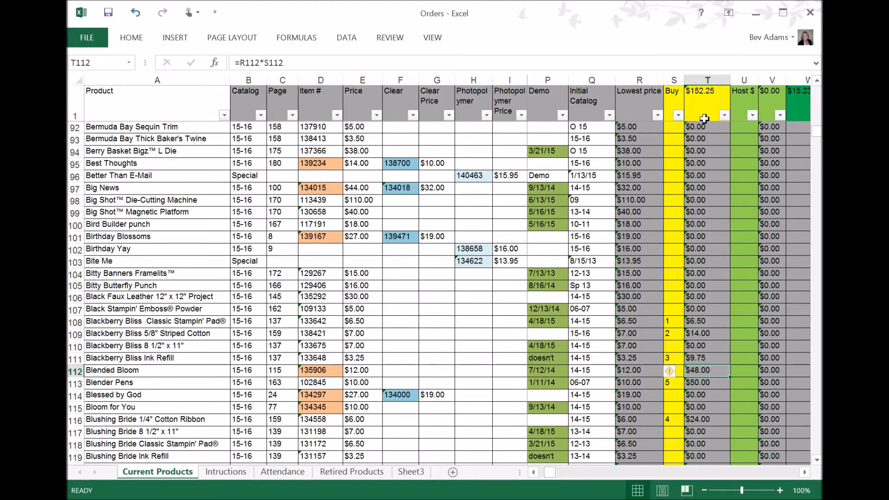
{"action": "scroll", "coordinate": [651, 303], "scroll_direction": "down", "scroll_amount": 3}
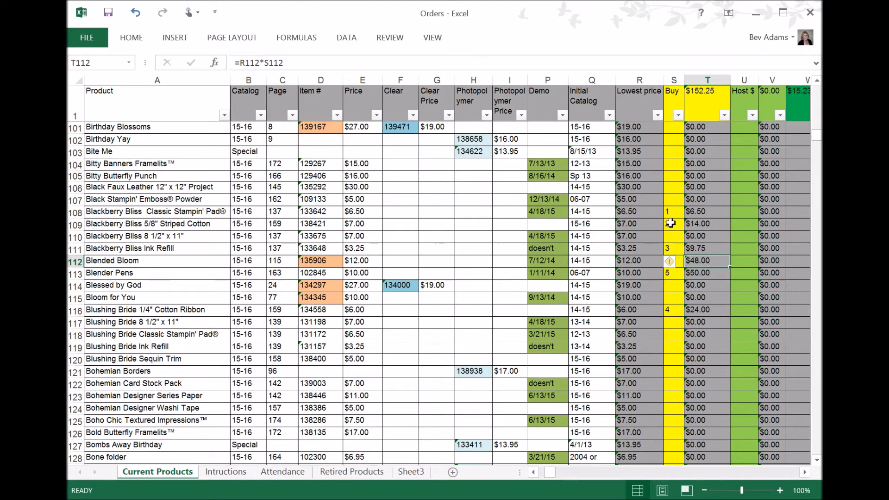
{"action": "left_click", "coordinate": [669, 251]}
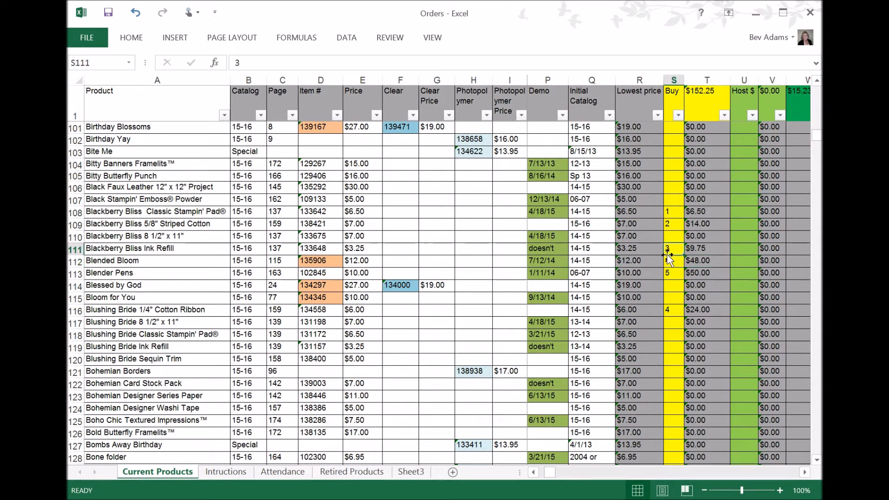
{"action": "left_click", "coordinate": [664, 313]}
Enter a Buy quantity of 1 for the Boys Will Be Boys row
{"action": "scroll", "coordinate": [665, 373], "scroll_direction": "down", "scroll_amount": 3}
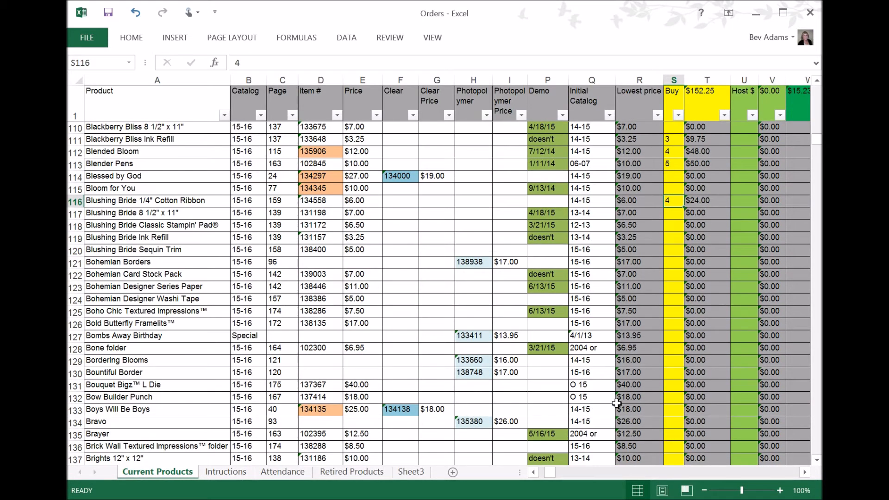
{"action": "left_click", "coordinate": [671, 409]}
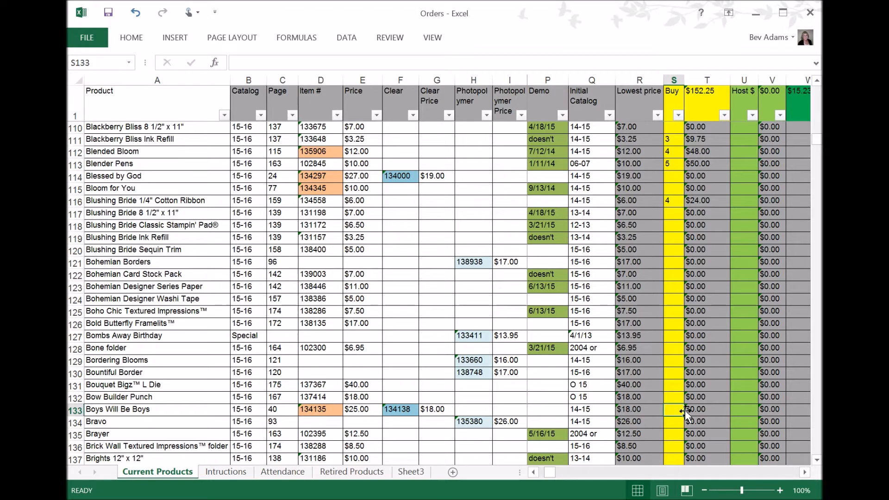
{"action": "scroll", "coordinate": [685, 409], "scroll_direction": "down", "scroll_amount": 1}
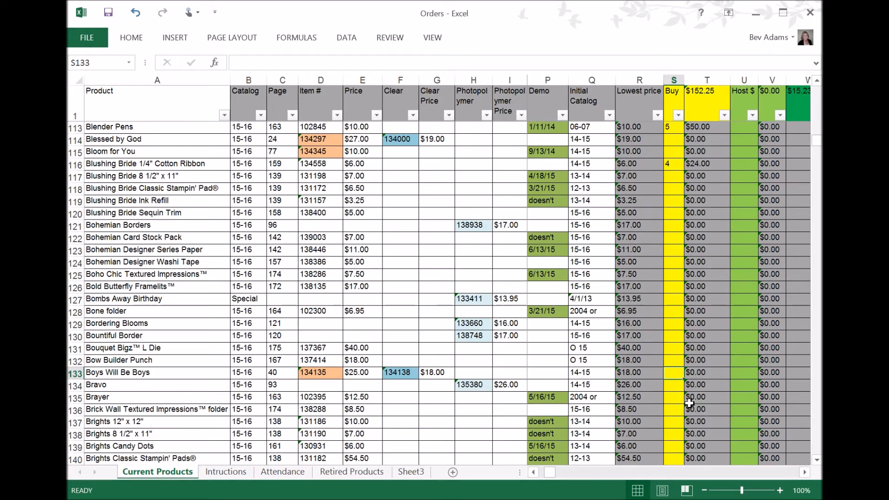
{"action": "type", "text": "1"}
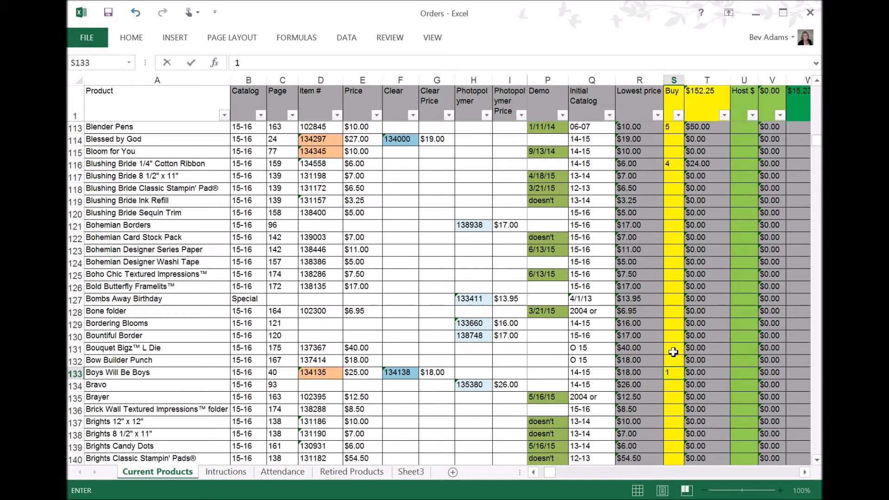
{"action": "left_click", "coordinate": [673, 339]}
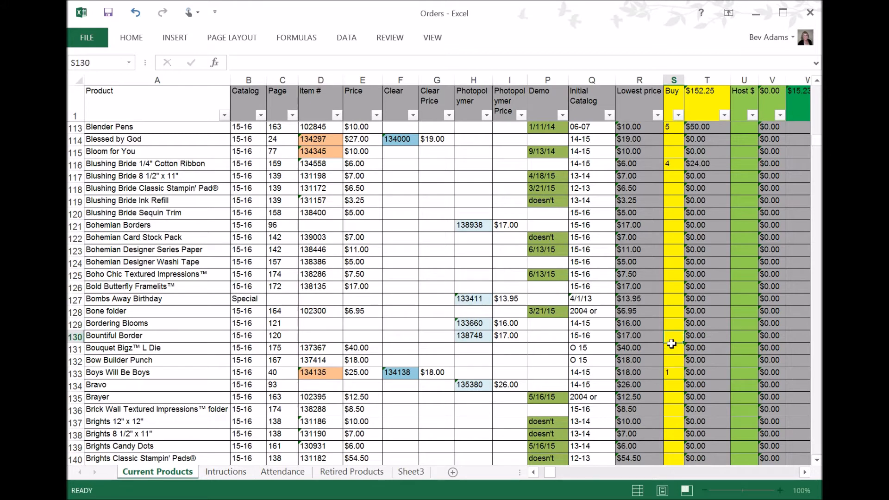
{"action": "left_click", "coordinate": [673, 371]}
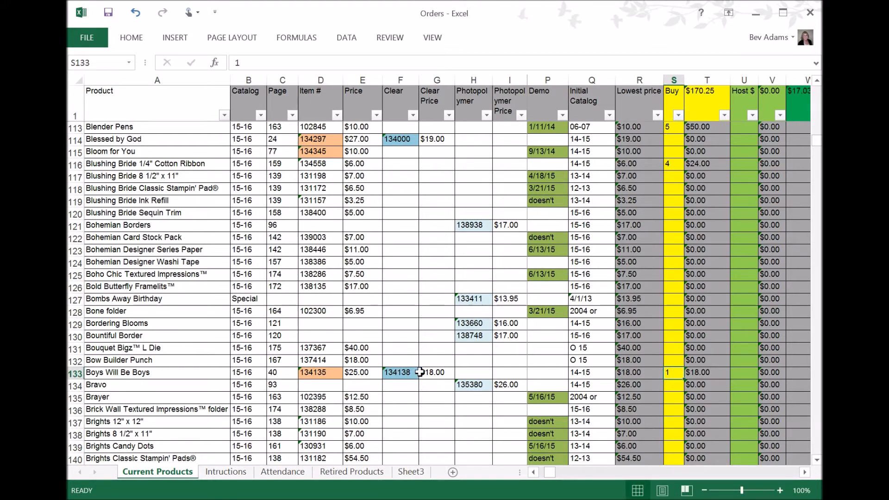
Overwrite the Lowest price of Boys Will Be Boys with 25
{"action": "left_click", "coordinate": [630, 372]}
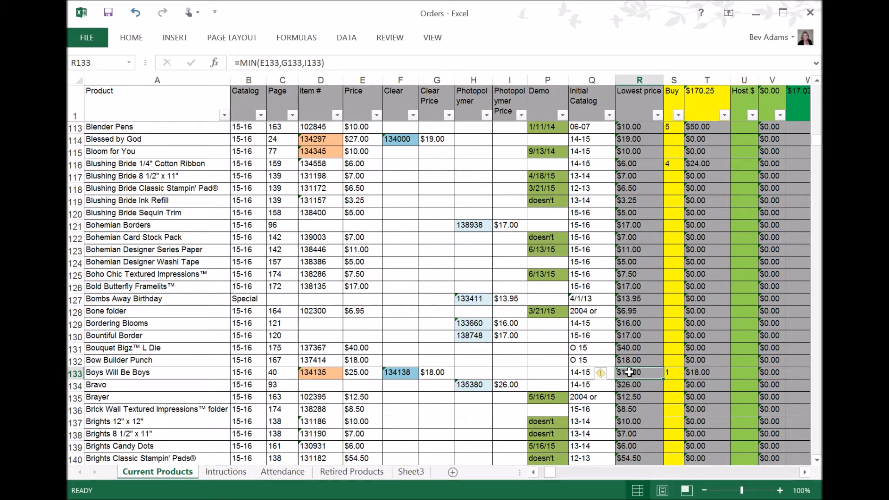
{"action": "type", "text": "25"}
{"action": "left_click", "coordinate": [647, 398]}
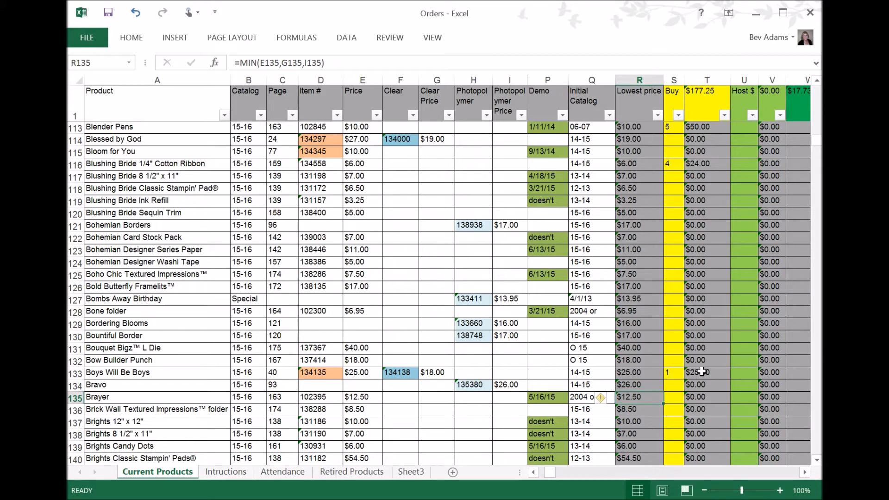
{"action": "left_click", "coordinate": [640, 374]}
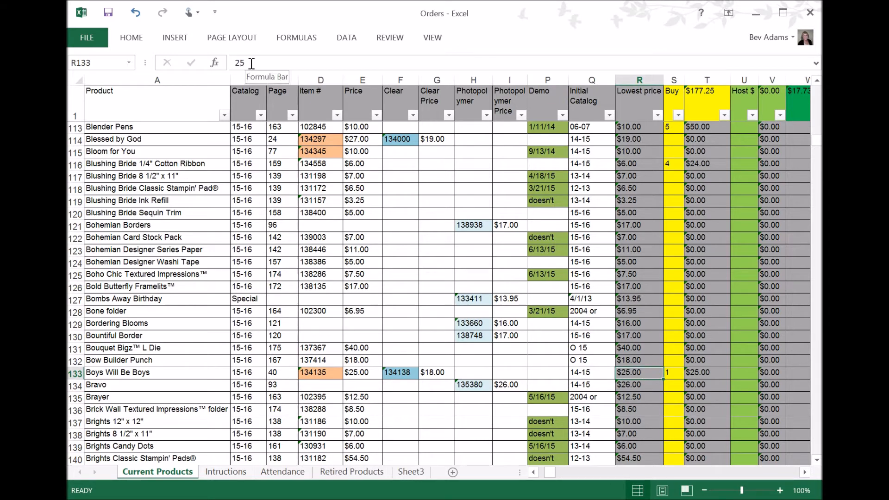
Restore the Lowest price formula for Boys Will Be Boys by filling it down from the Bow Builder Punch row
{"action": "left_click", "coordinate": [640, 359]}
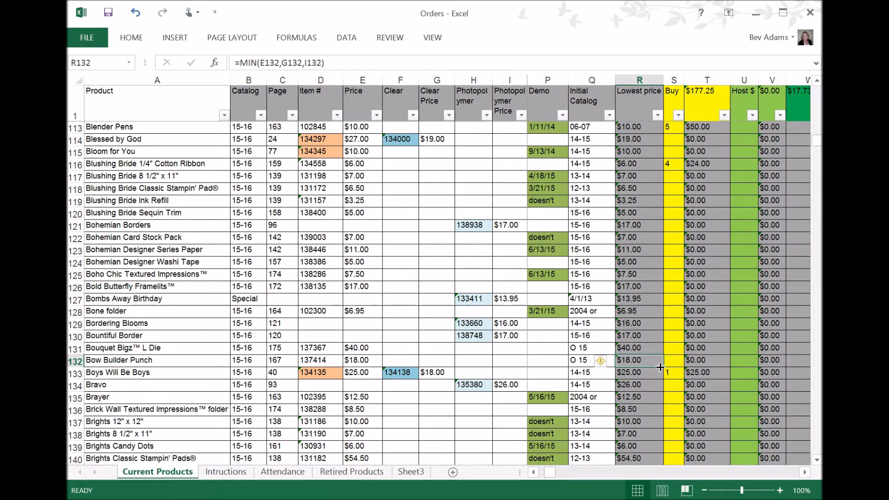
{"action": "left_click_drag", "start_coordinate": [664, 368], "coordinate": [651, 387]}
{"action": "left_click", "coordinate": [642, 376]}
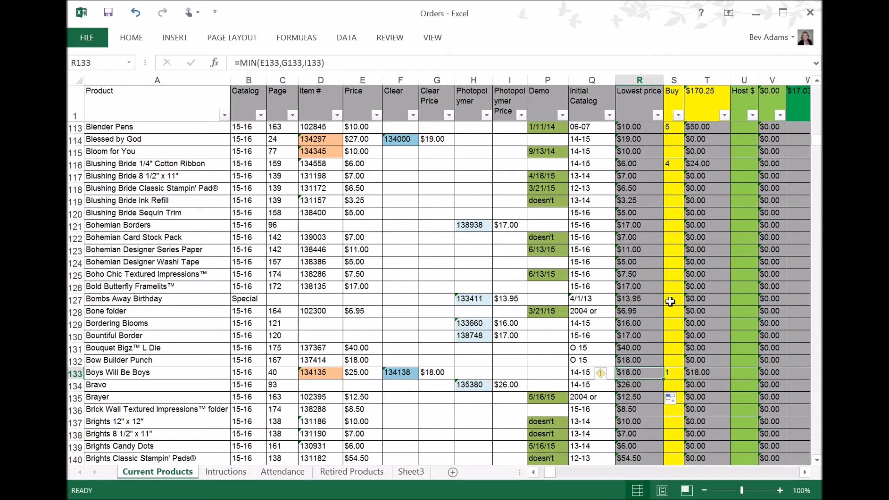
Check the Lowest price formulas for the Bohemian Borders and neighbouring rows
{"action": "scroll", "coordinate": [657, 282], "scroll_direction": "up", "scroll_amount": 2}
{"action": "left_click", "coordinate": [627, 265]}
{"action": "left_click", "coordinate": [631, 276]}
{"action": "left_click", "coordinate": [633, 301]}
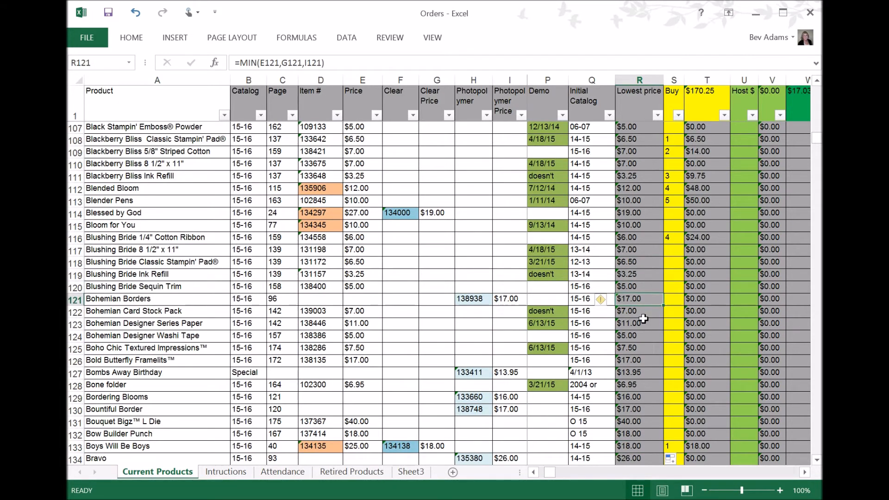
Enter 150 as the Party sum at the bottom of the Lowest price column
{"action": "scroll", "coordinate": [640, 318], "scroll_direction": "up", "scroll_amount": 2}
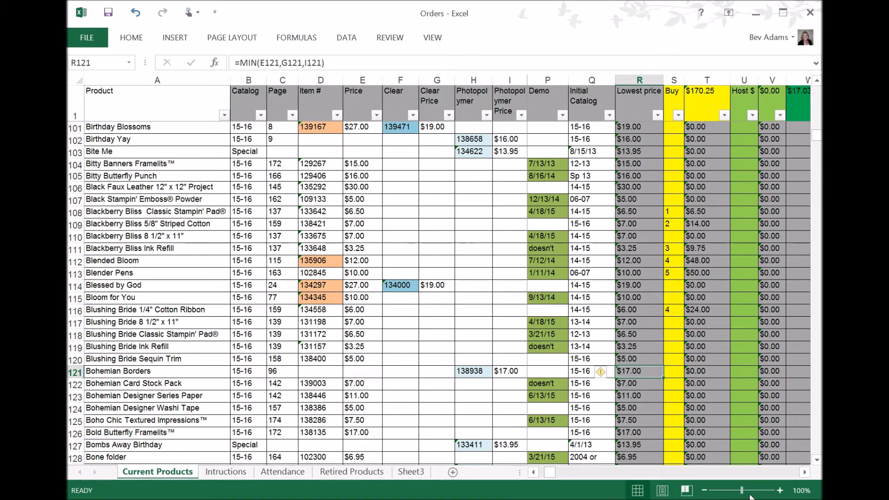
{"action": "left_click", "coordinate": [804, 472]}
{"action": "scroll", "coordinate": [727, 403], "scroll_direction": "down", "scroll_amount": 1}
{"action": "scroll", "coordinate": [694, 393], "scroll_direction": "down", "scroll_amount": 20}
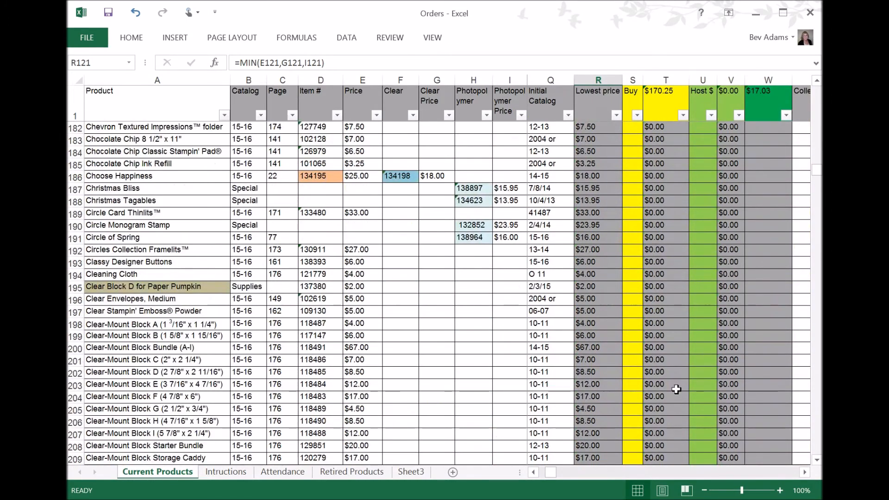
{"action": "scroll", "coordinate": [676, 390], "scroll_direction": "down", "scroll_amount": 20}
{"action": "scroll", "coordinate": [643, 395], "scroll_direction": "down", "scroll_amount": 20}
{"action": "scroll", "coordinate": [635, 403], "scroll_direction": "down", "scroll_amount": 20}
{"action": "scroll", "coordinate": [654, 399], "scroll_direction": "down", "scroll_amount": 20}
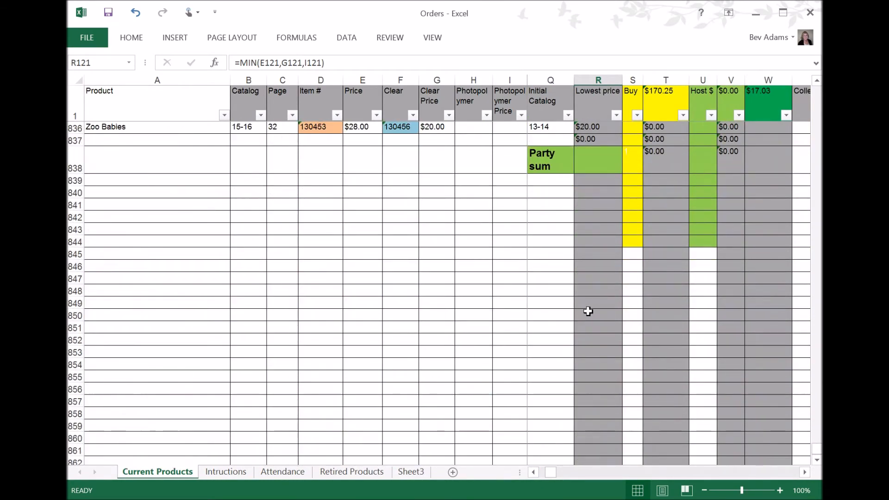
{"action": "scroll", "coordinate": [590, 319], "scroll_direction": "up", "scroll_amount": 4}
{"action": "left_click", "coordinate": [595, 312]}
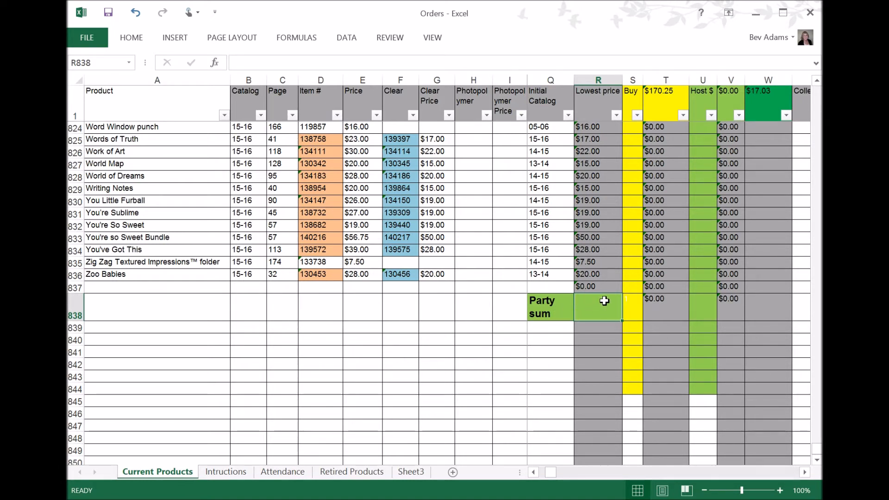
{"action": "type", "text": "1"}
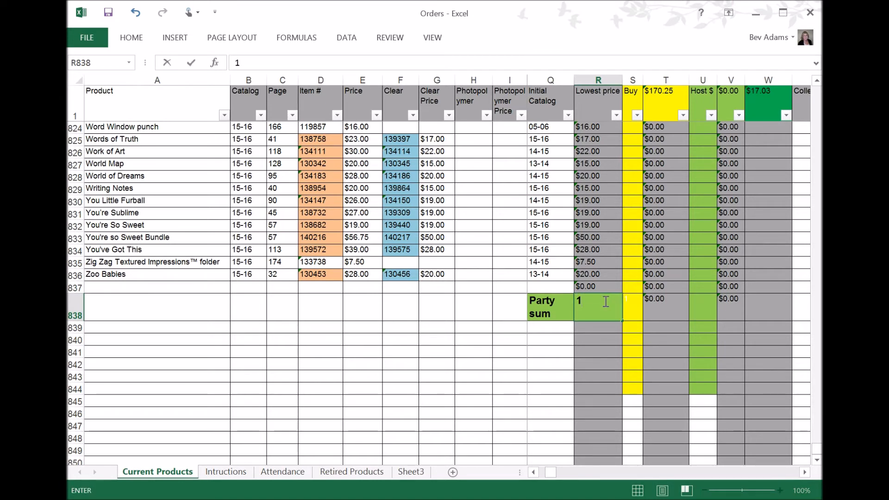
{"action": "type", "text": "50"}
{"action": "left_click", "coordinate": [590, 341]}
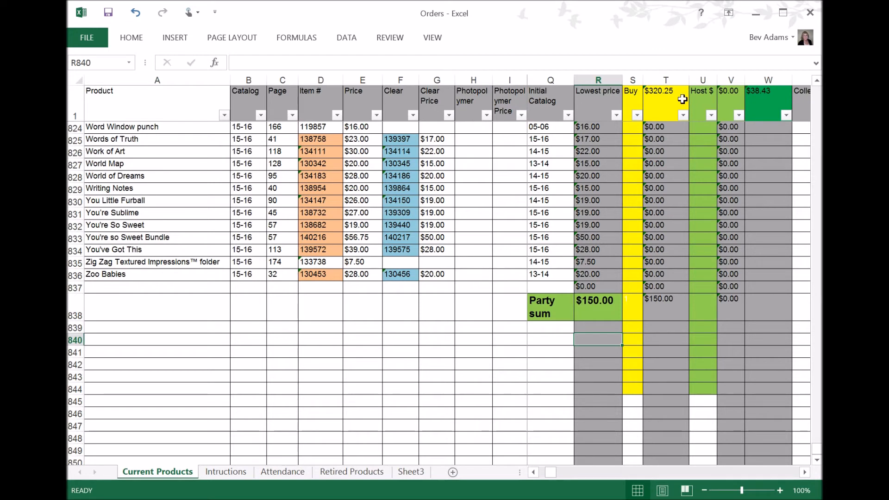
Inspect the formulas behind the Buy total header and the green total header cell
{"action": "left_click", "coordinate": [665, 99]}
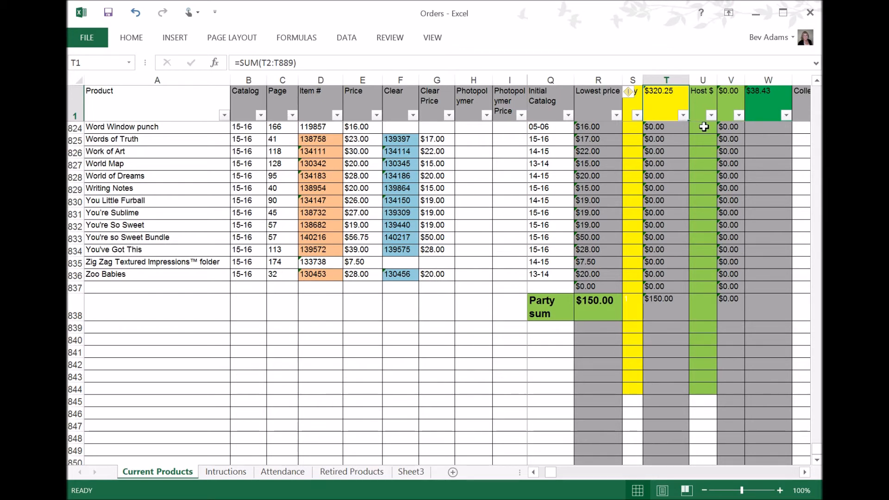
{"action": "scroll", "coordinate": [690, 124], "scroll_direction": "up", "scroll_amount": 7}
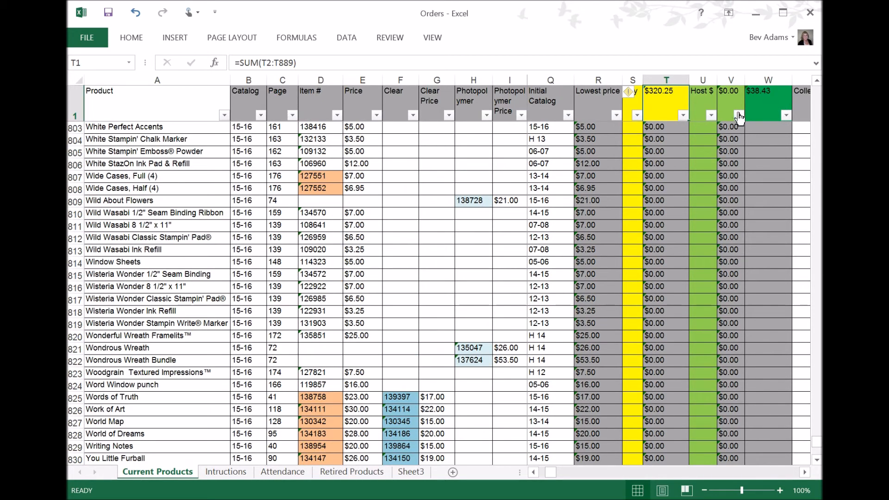
{"action": "left_click", "coordinate": [770, 113]}
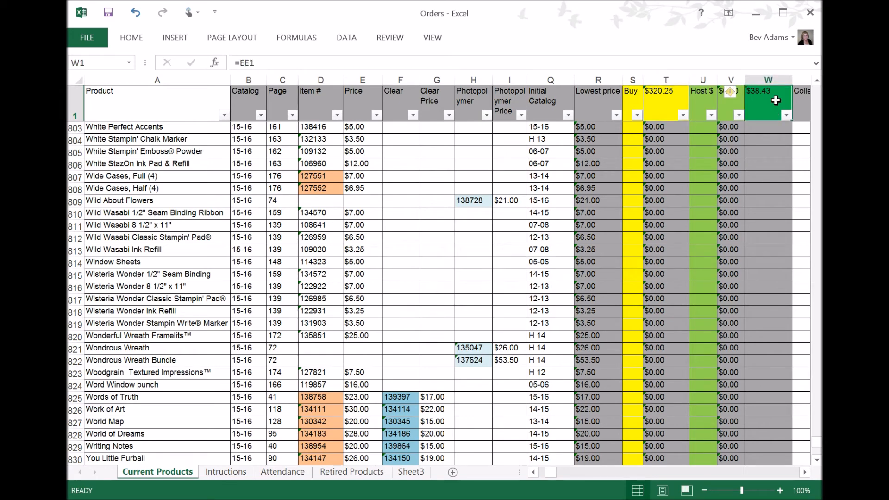
{"action": "scroll", "coordinate": [769, 108], "scroll_direction": "up", "scroll_amount": 4}
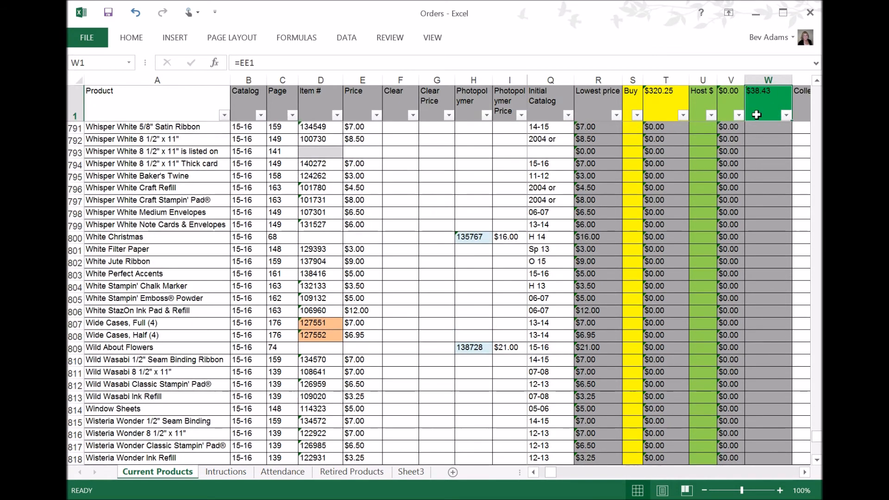
Examine the hidden helper formulas in columns DZ through EE that calculate the order total and host reward tiers
{"action": "scroll", "coordinate": [769, 114], "scroll_direction": "up", "scroll_amount": 1}
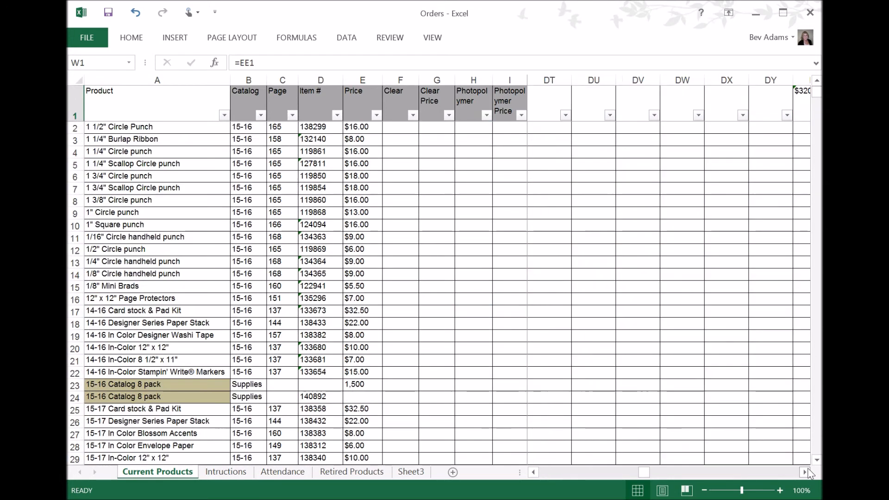
{"action": "left_click", "coordinate": [805, 472]}
{"action": "left_click", "coordinate": [805, 472]}
{"action": "left_click", "coordinate": [805, 472]}
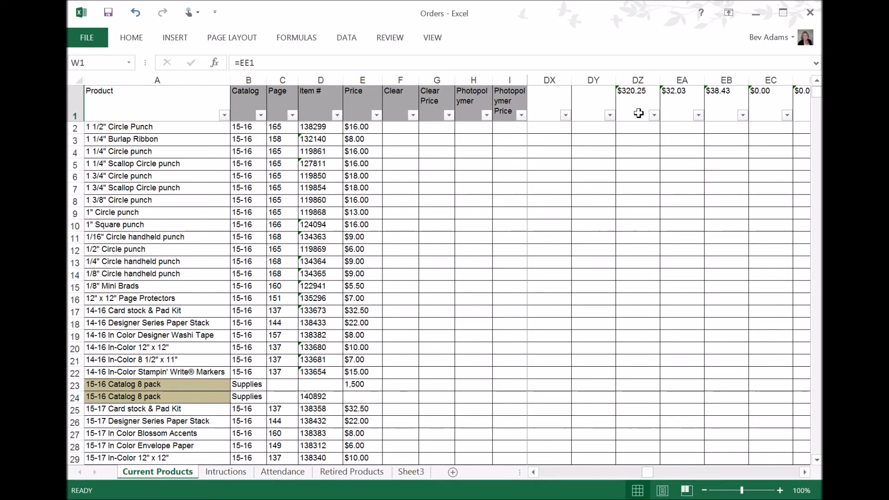
{"action": "left_click", "coordinate": [634, 106]}
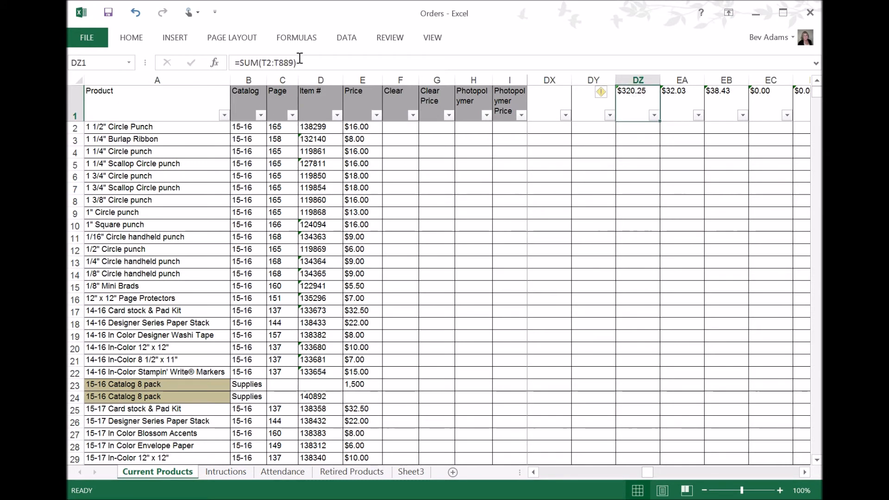
{"action": "left_click", "coordinate": [678, 119]}
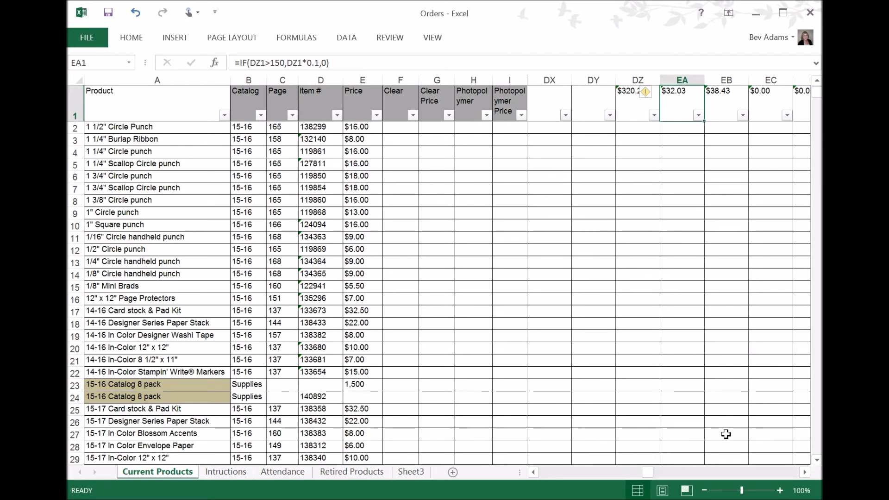
{"action": "left_click", "coordinate": [807, 473]}
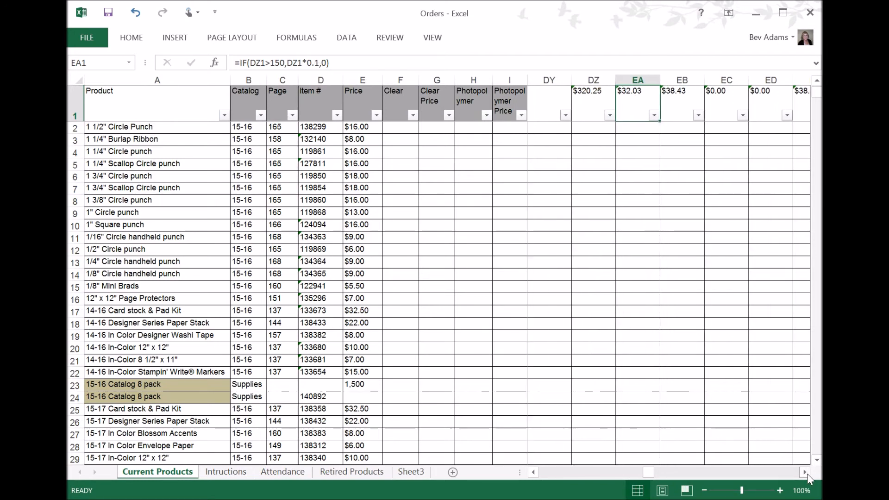
{"action": "left_click", "coordinate": [807, 473]}
{"action": "left_click", "coordinate": [647, 111]}
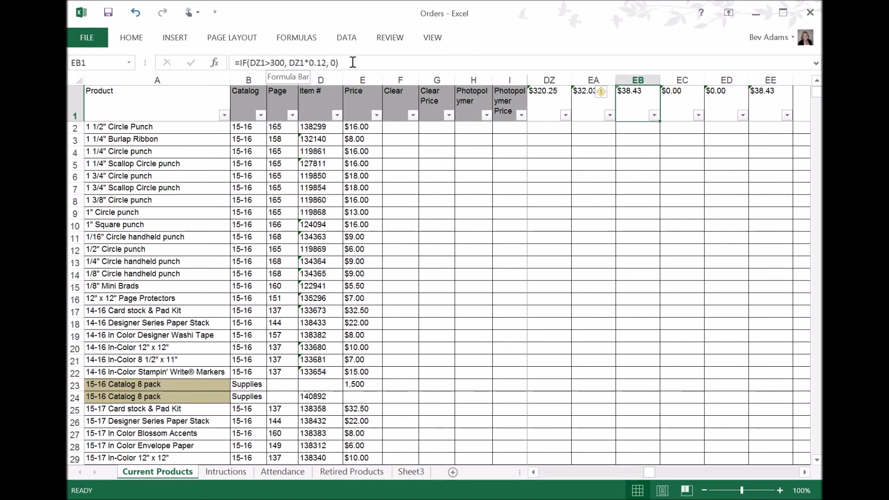
{"action": "left_click", "coordinate": [689, 104]}
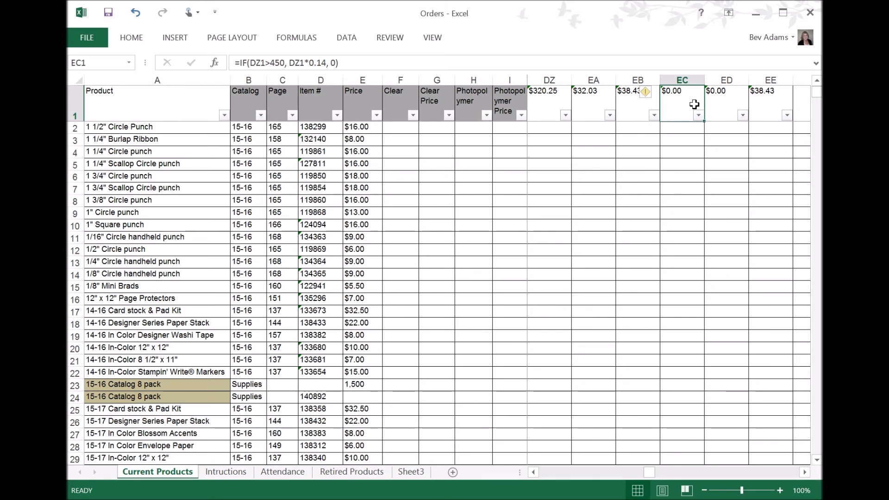
{"action": "left_click", "coordinate": [724, 103]}
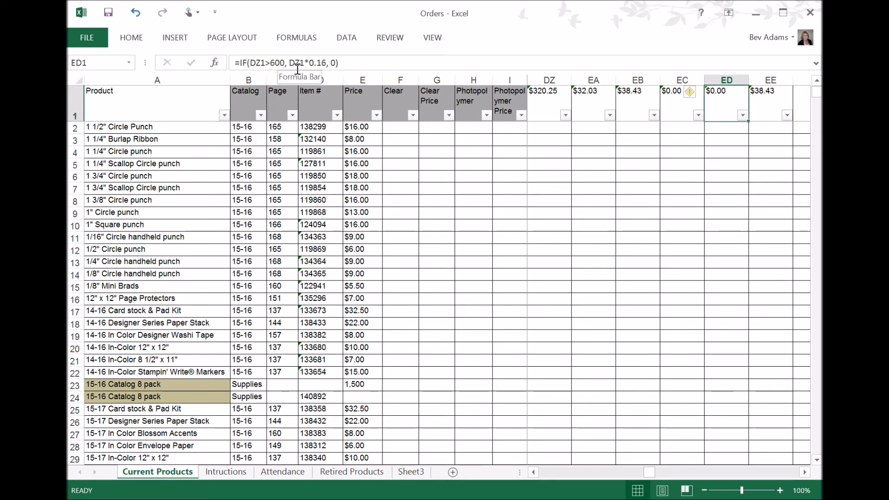
{"action": "left_click", "coordinate": [769, 110]}
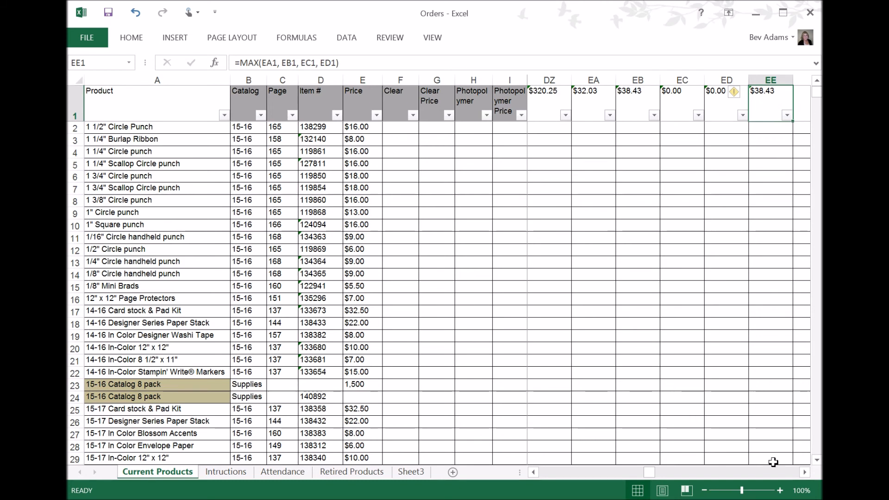
{"action": "left_click_drag", "start_coordinate": [650, 472], "coordinate": [542, 476]}
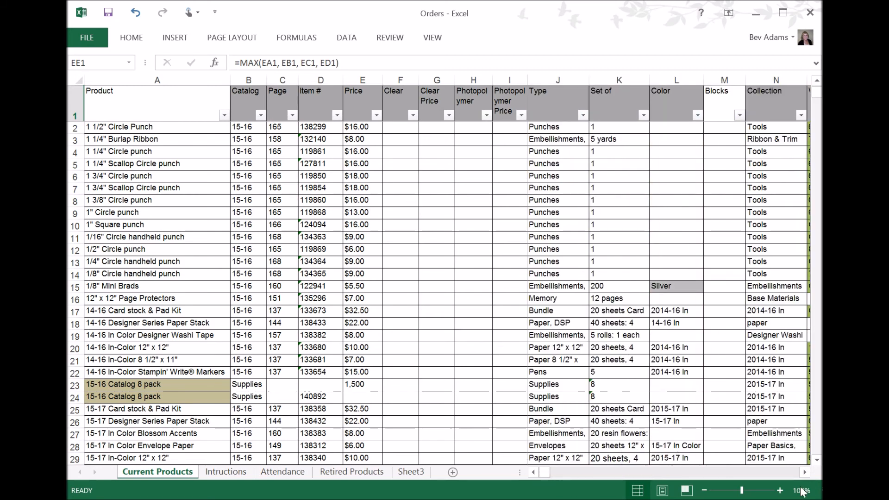
{"action": "left_click", "coordinate": [779, 473]}
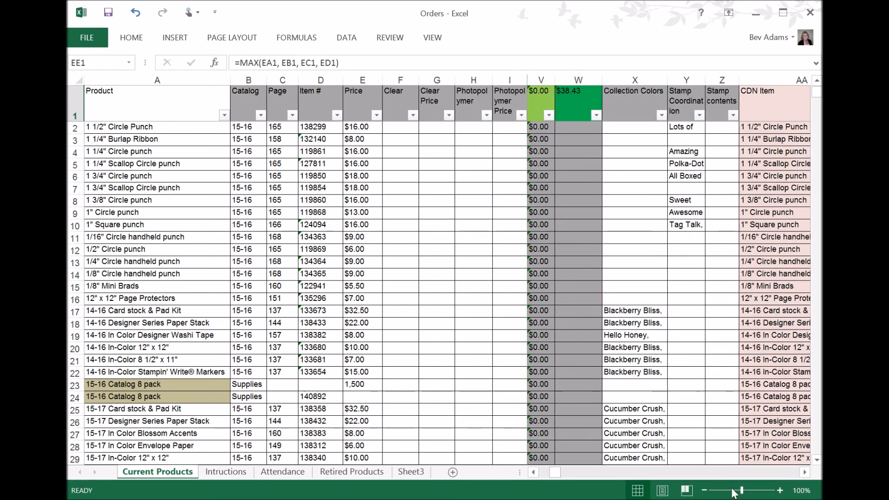
{"action": "left_click", "coordinate": [569, 111]}
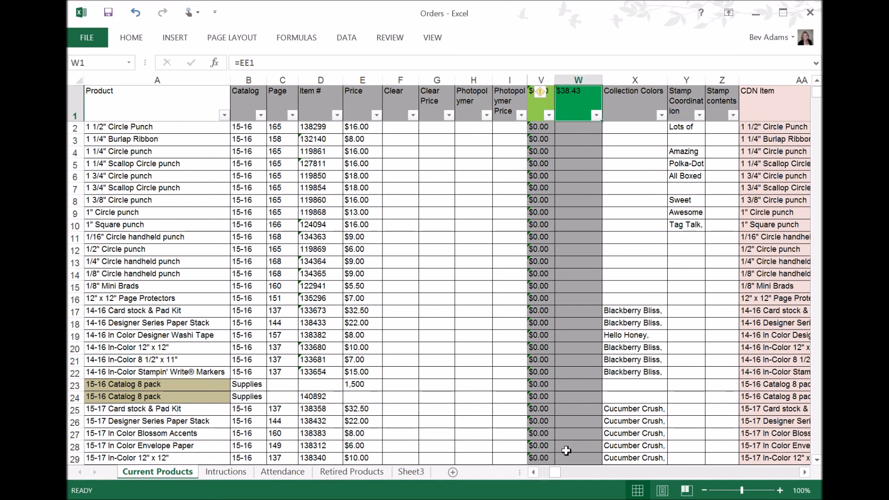
Enter 1 in the Host $ column for the 1 1/4" Circle punch and inspect the Host total header formulas
{"action": "left_click", "coordinate": [533, 472]}
{"action": "left_click", "coordinate": [533, 472]}
{"action": "left_click", "coordinate": [588, 151]}
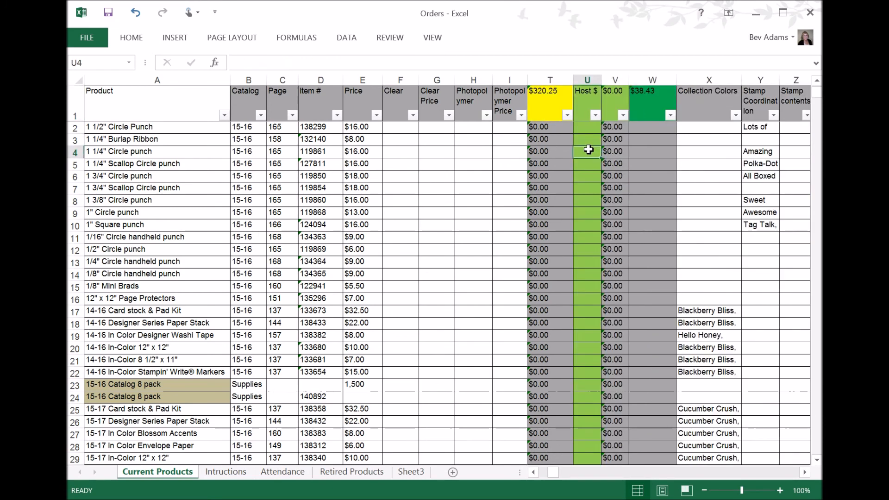
{"action": "type", "text": "1"}
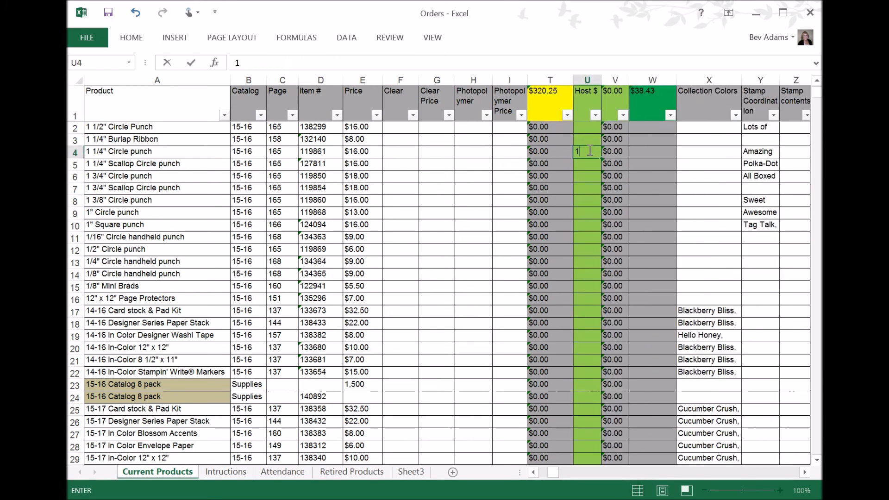
{"action": "key", "text": "Return"}
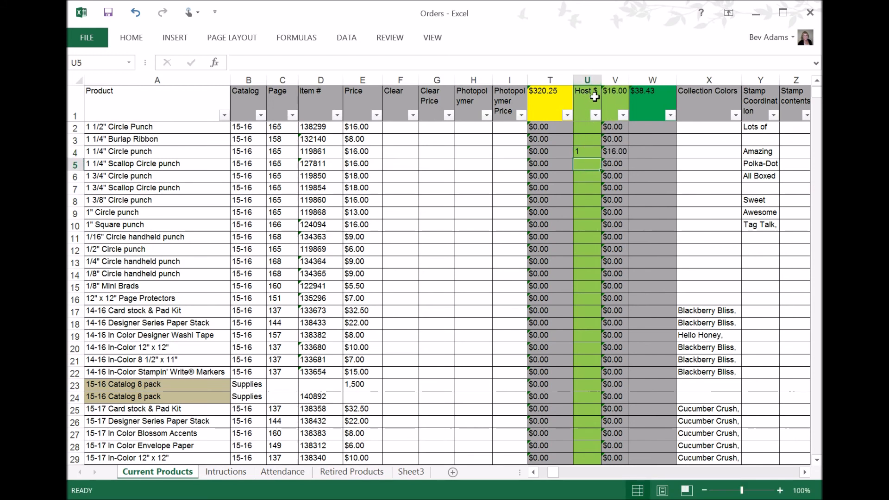
{"action": "left_click", "coordinate": [613, 102]}
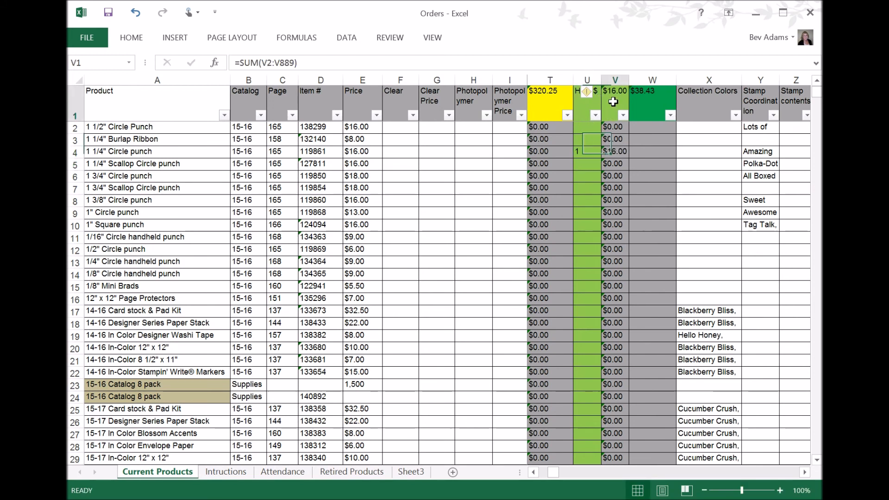
{"action": "left_click", "coordinate": [646, 103]}
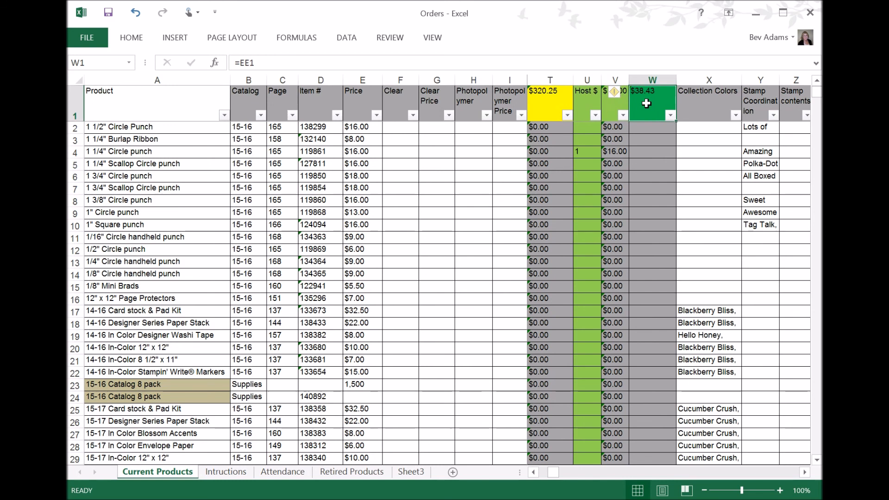